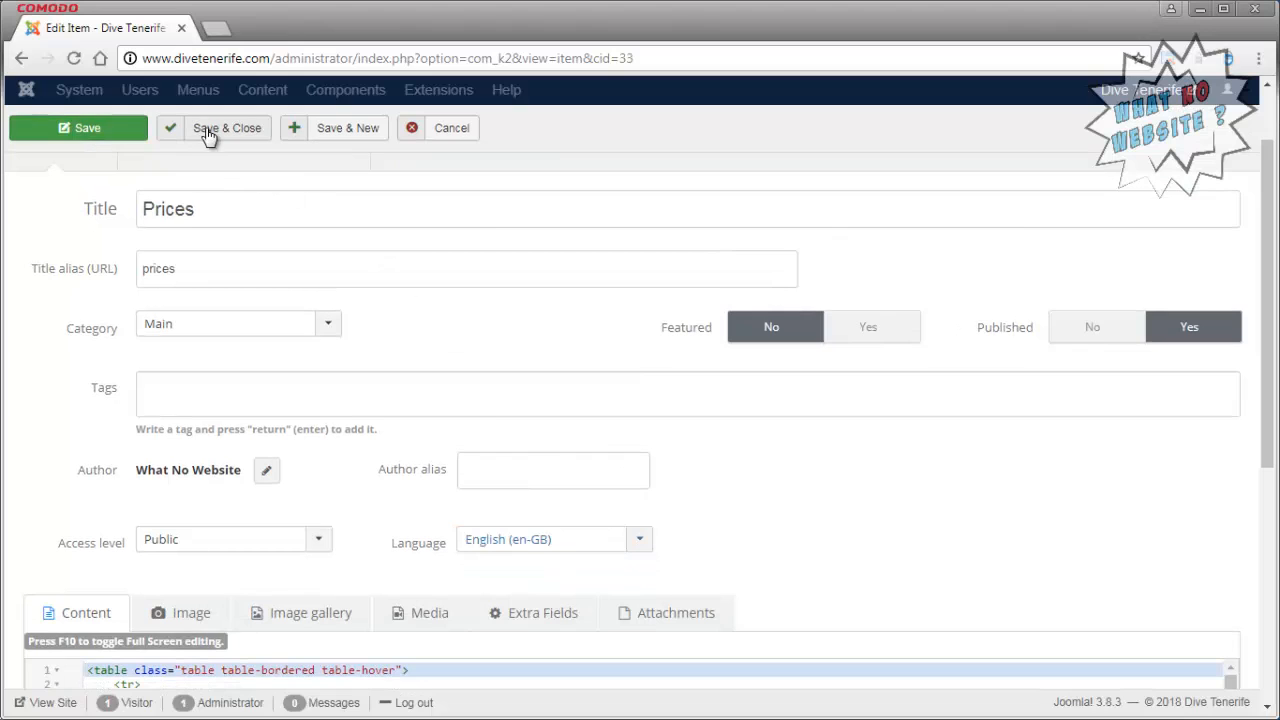
# Save and close the Prices item, and duplicate it in the K2 item list
pyautogui.click(206, 128)
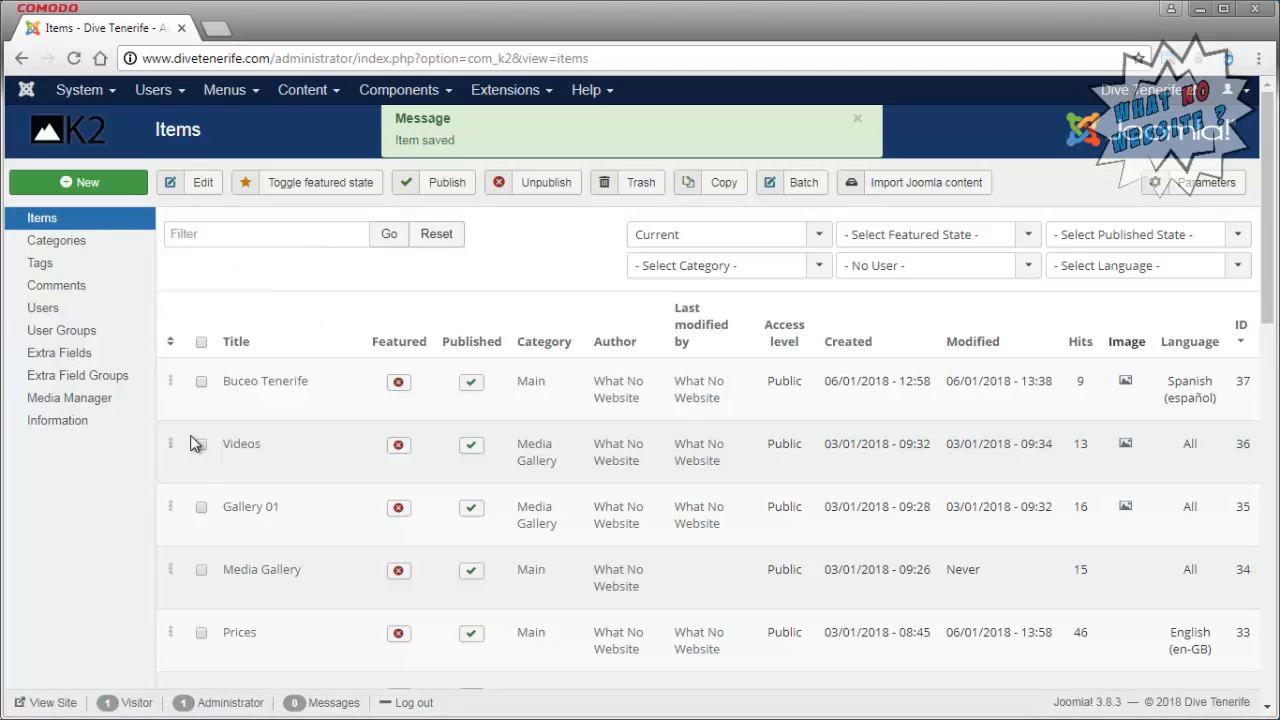
pyautogui.click(201, 632)
pyautogui.click(700, 190)
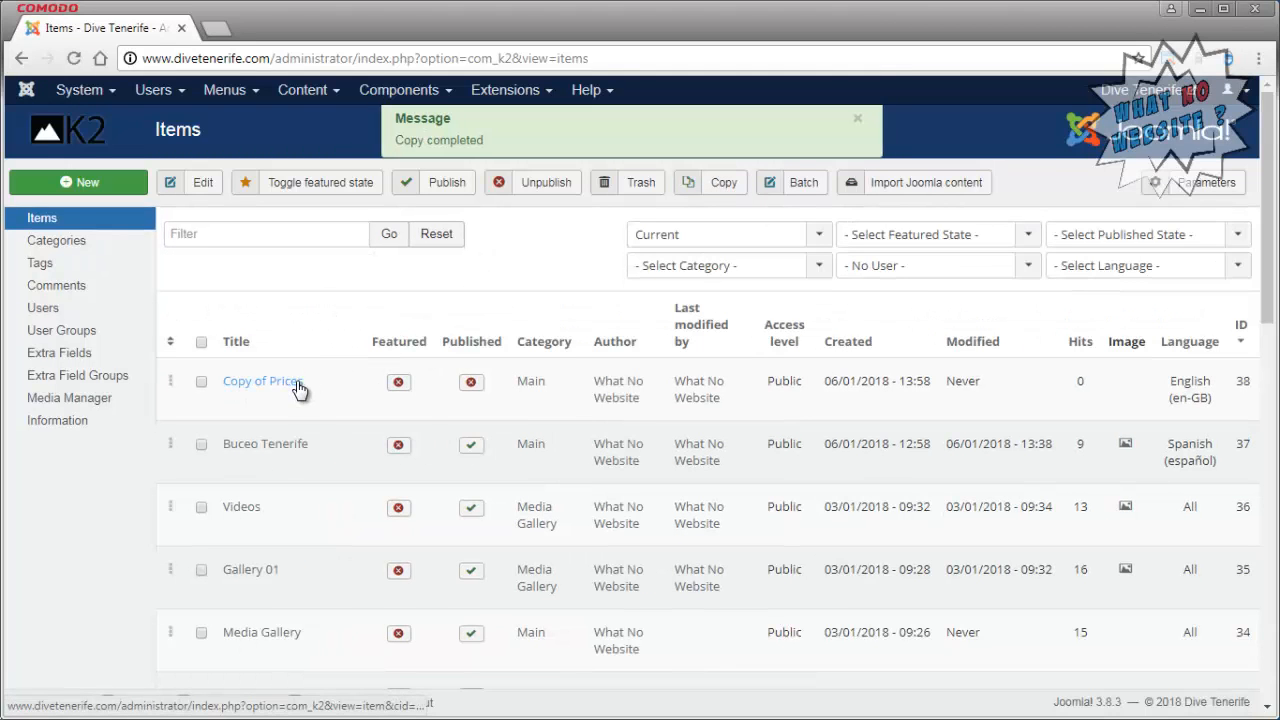
# Open the copied Prices item, retitle it Precios and clear its title alias
pyautogui.click(297, 383)
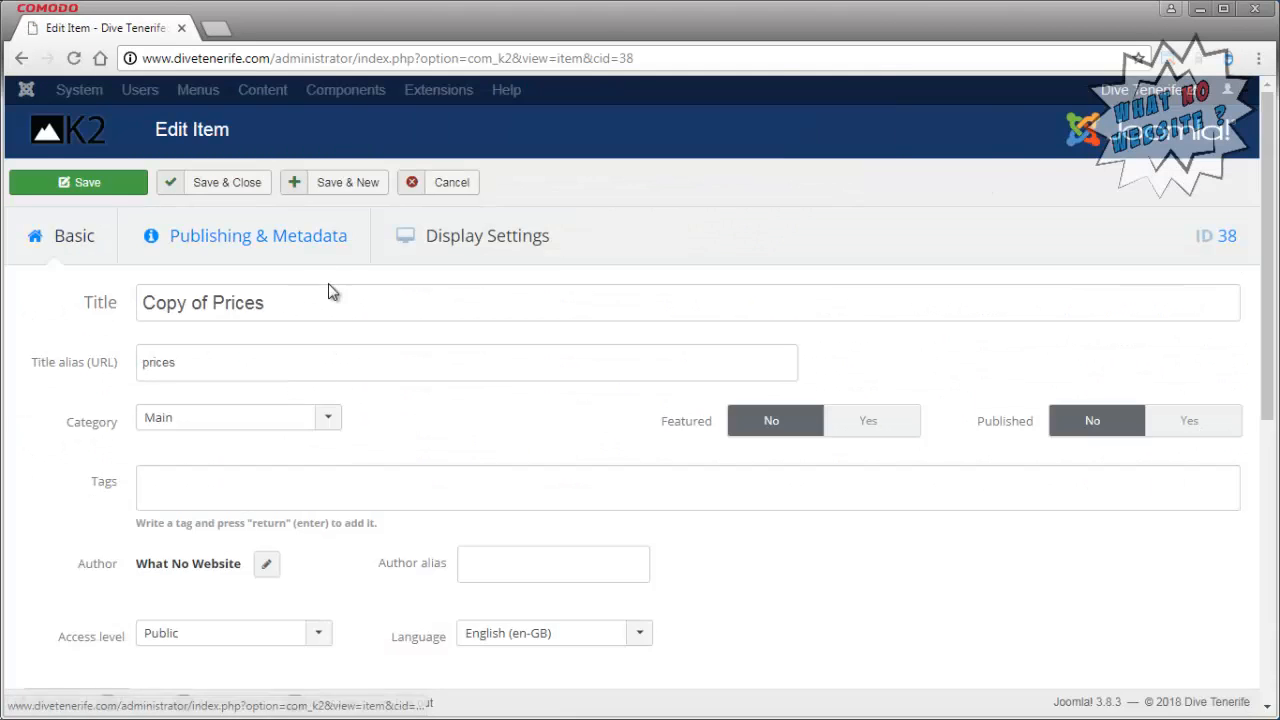
pyautogui.click(324, 303)
pyautogui.tripleClick(323, 306)
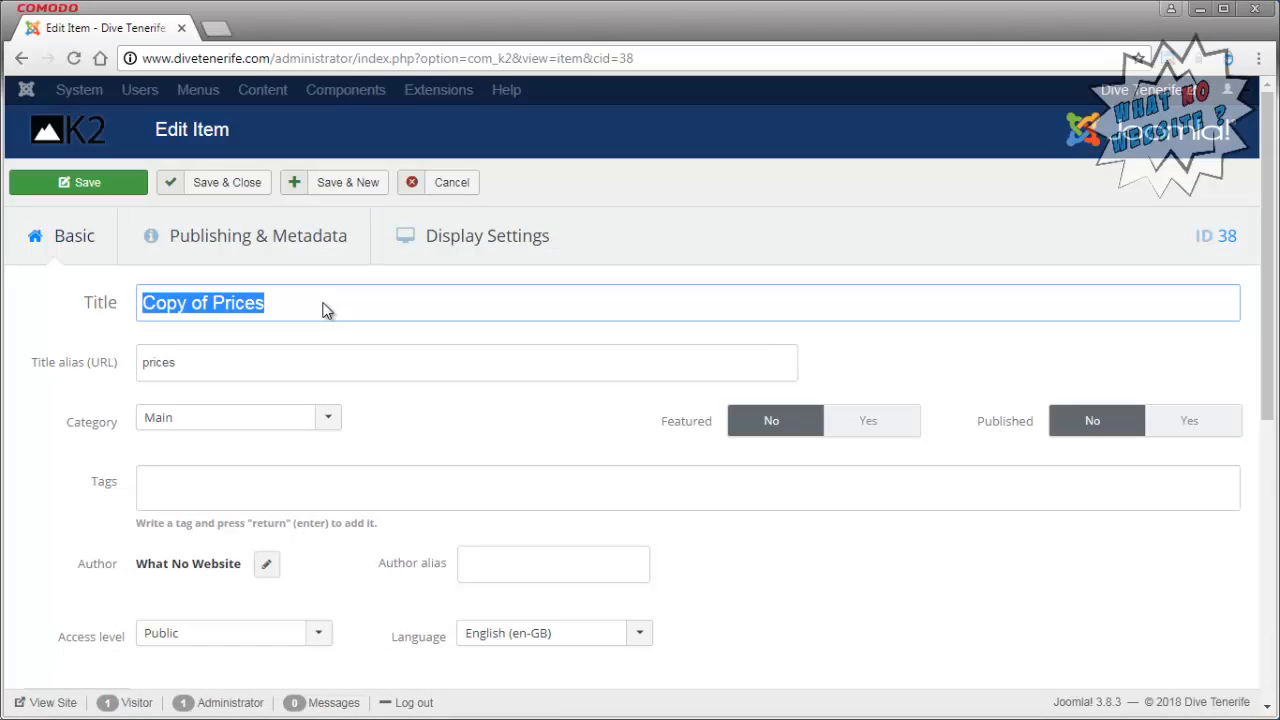
pyautogui.write('P')
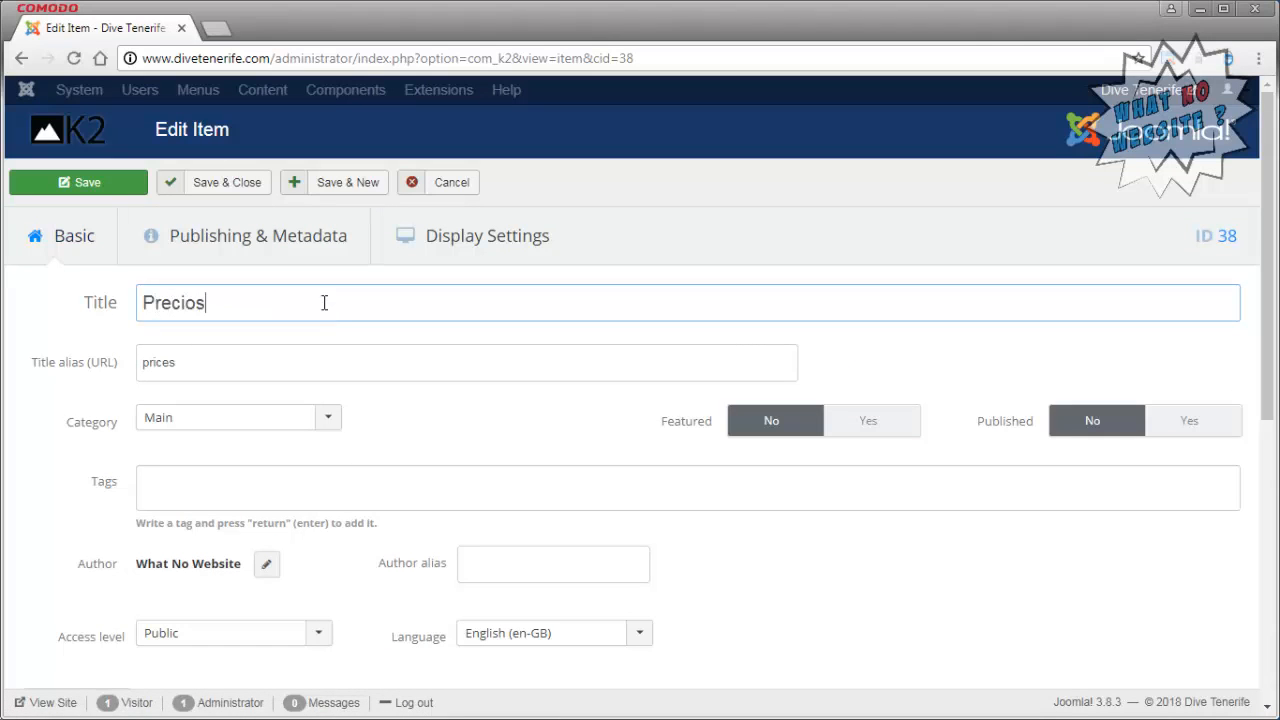
pyautogui.write('recios')
pyautogui.press('Tab')
pyautogui.press('BackSpace')
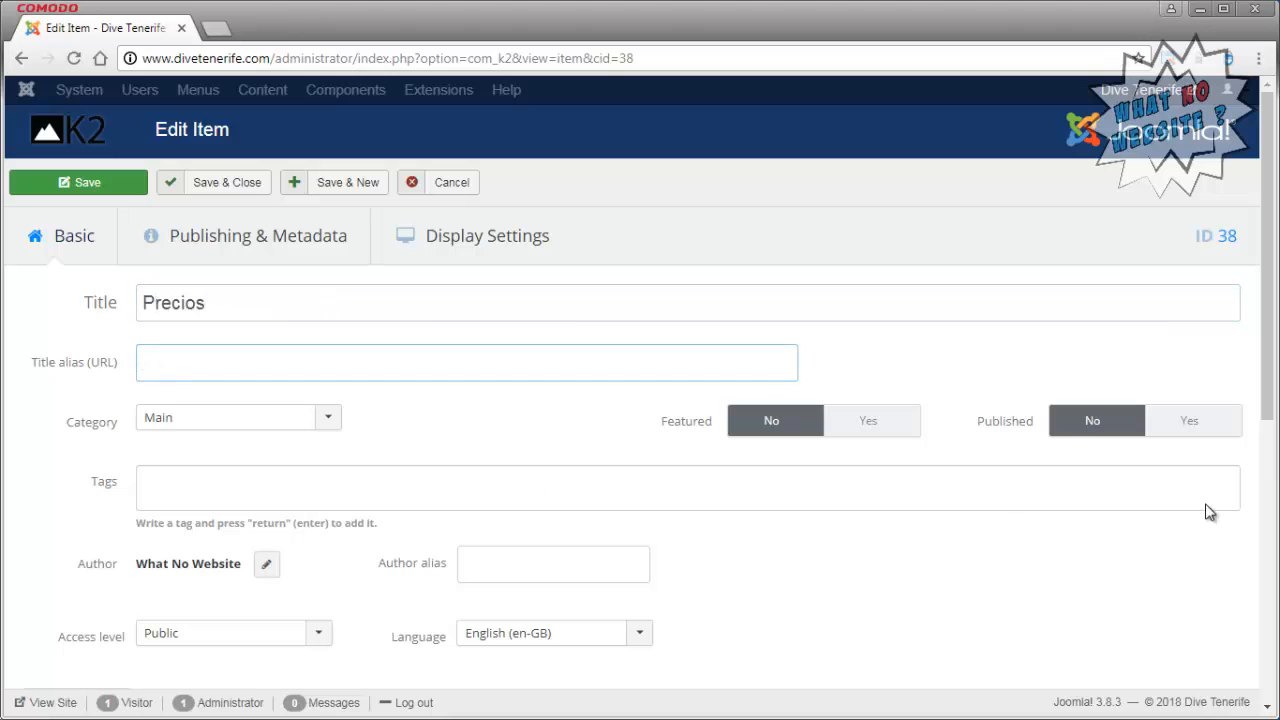
# Set the Precios item to published with Spanish (español) as its language, and save and close it
pyautogui.click(1198, 428)
pyautogui.scroll(-3, 628, 375)
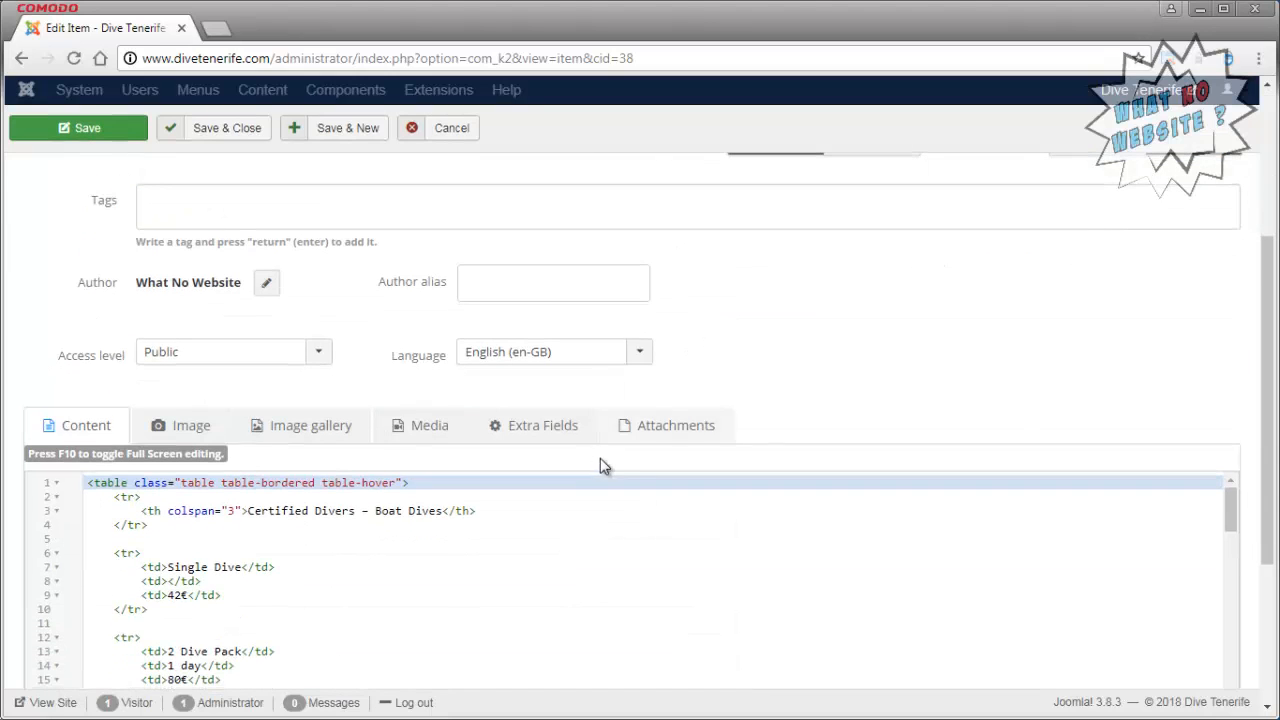
pyautogui.click(580, 352)
pyautogui.click(530, 423)
pyautogui.scroll(3, 810, 350)
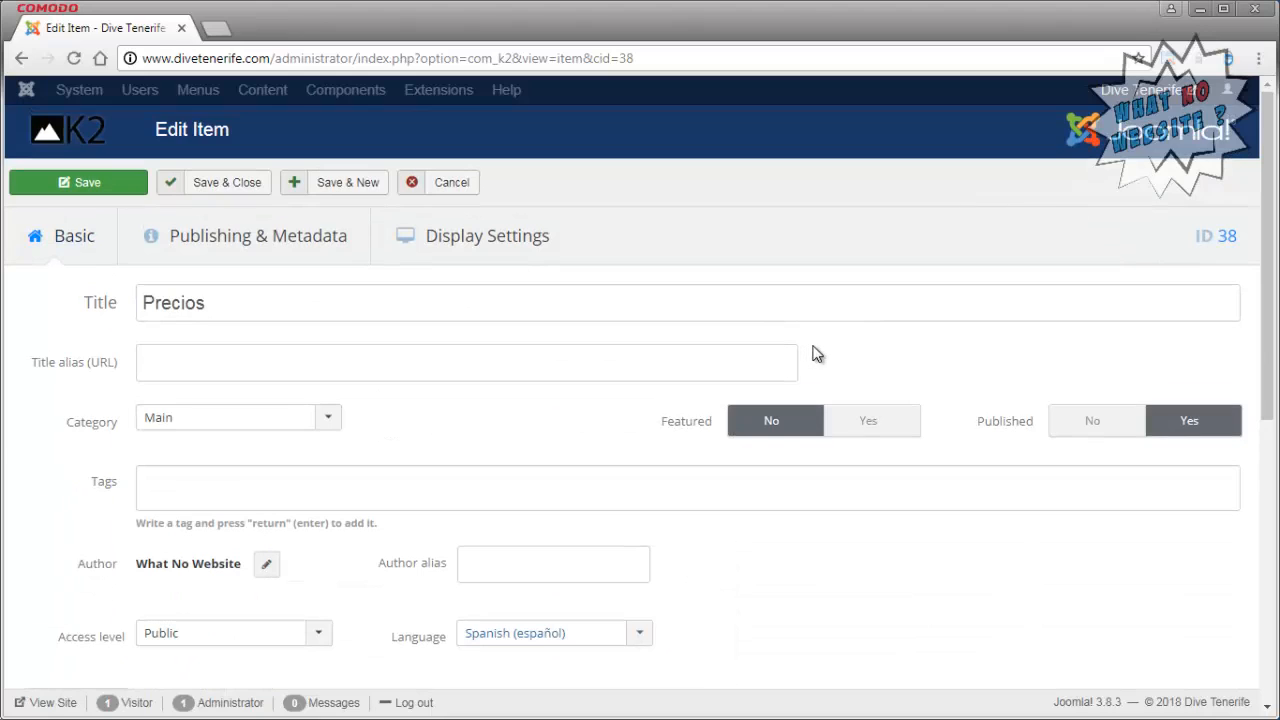
pyautogui.click(250, 186)
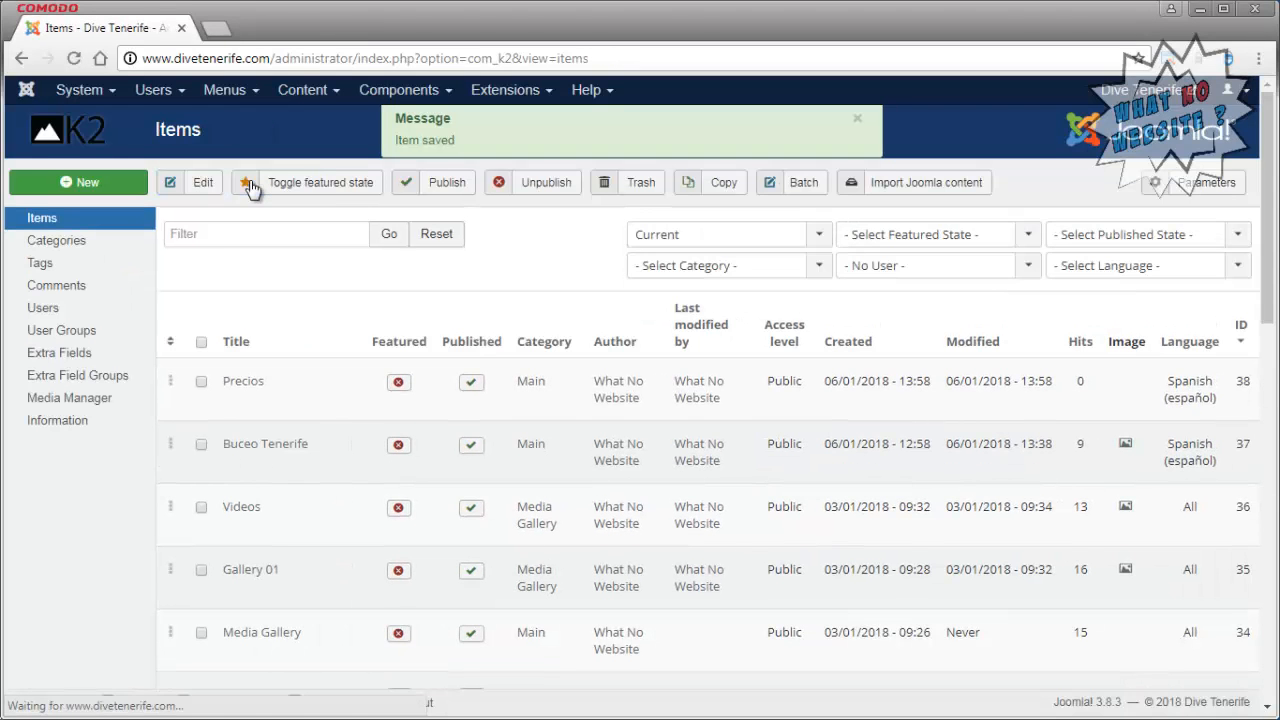
# Open the Prices menu item from Main Menu - English and save it as a copy
pyautogui.click(219, 90)
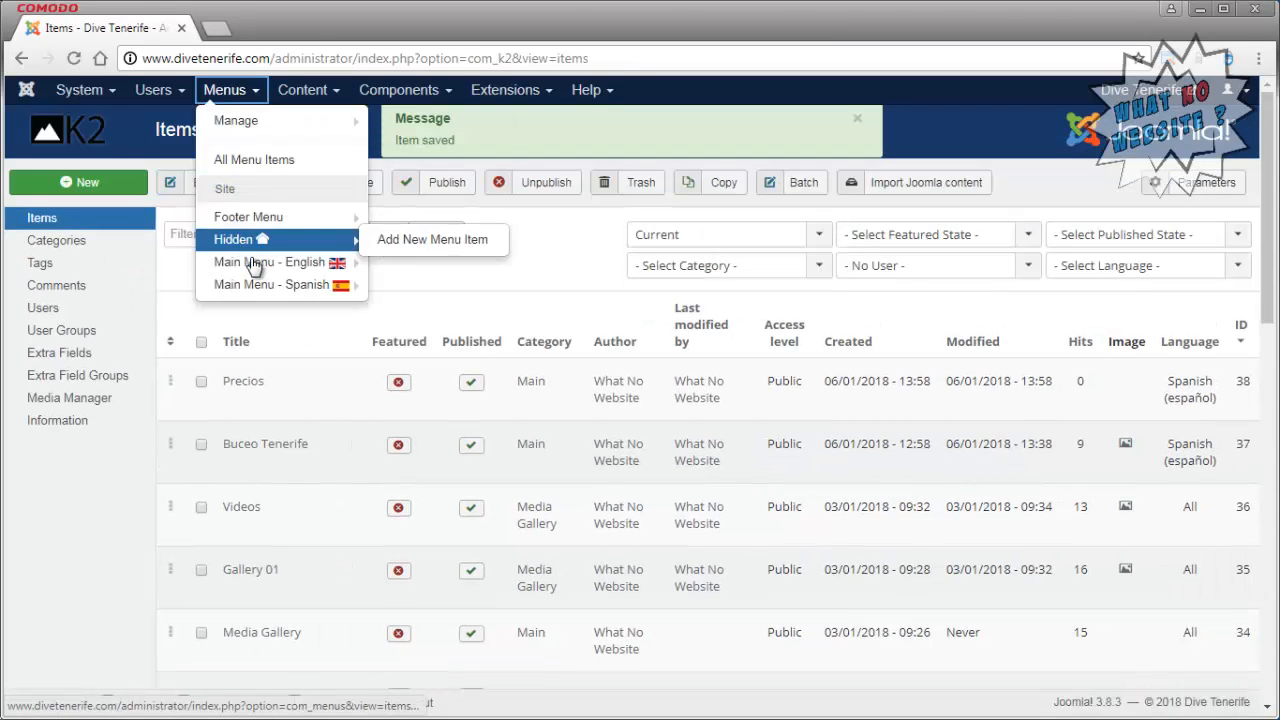
pyautogui.click(253, 263)
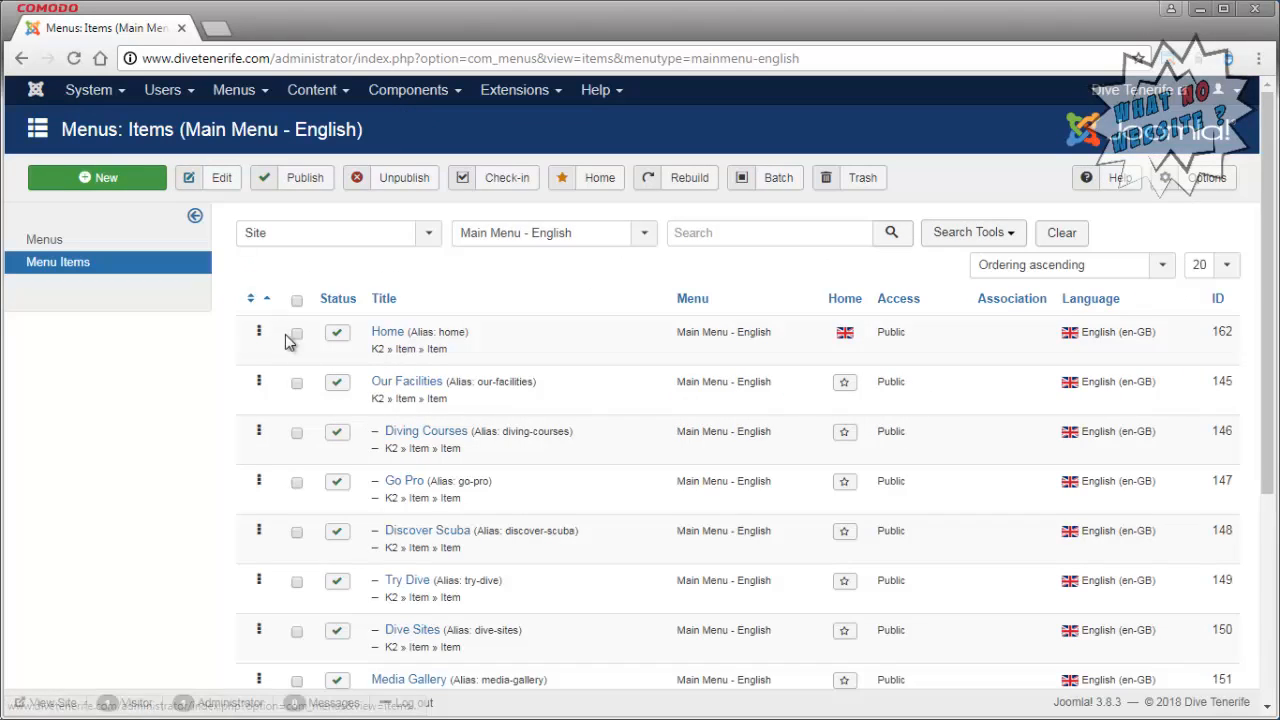
pyautogui.scroll(-3, 606, 371)
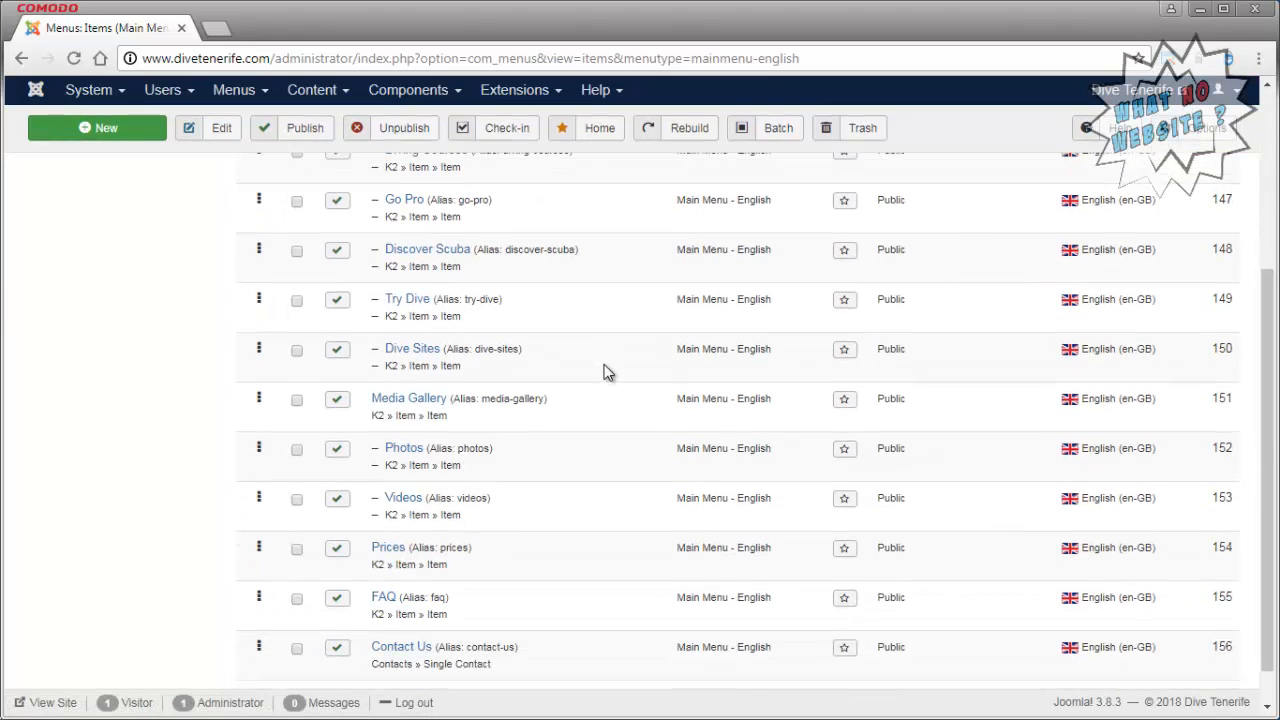
pyautogui.scroll(-1, 606, 371)
pyautogui.click(390, 506)
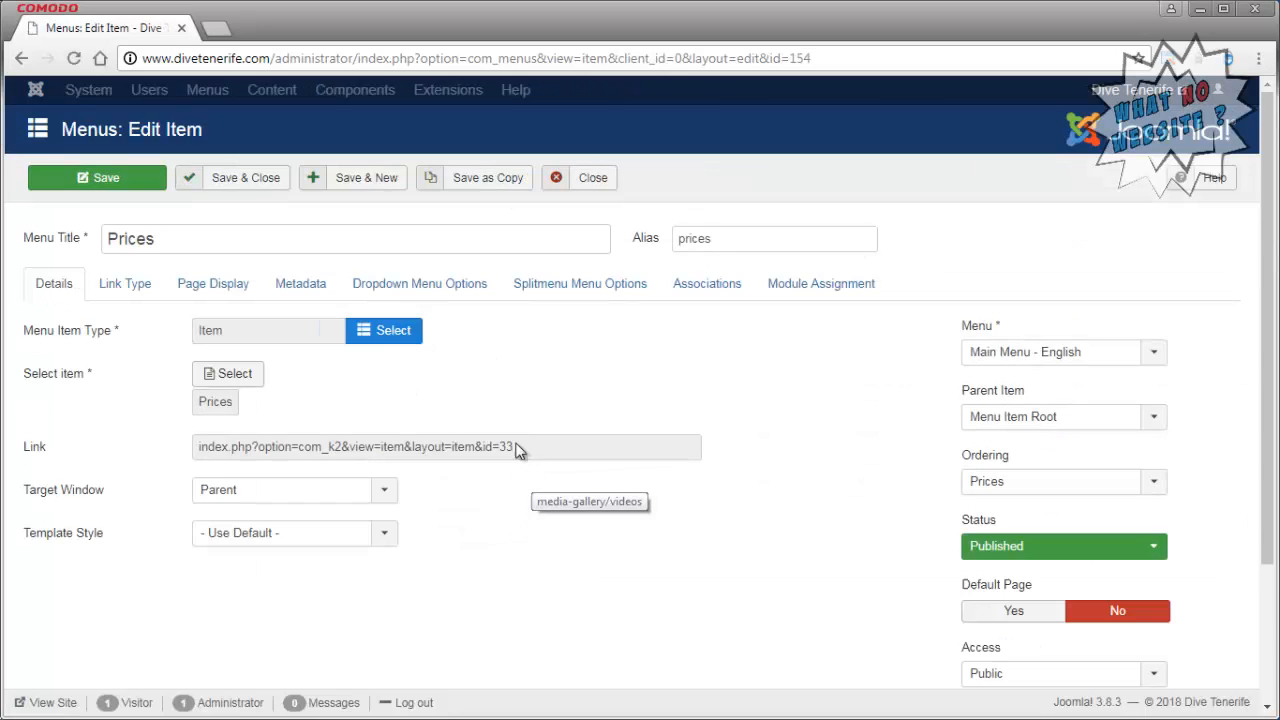
pyautogui.doubleClick(265, 242)
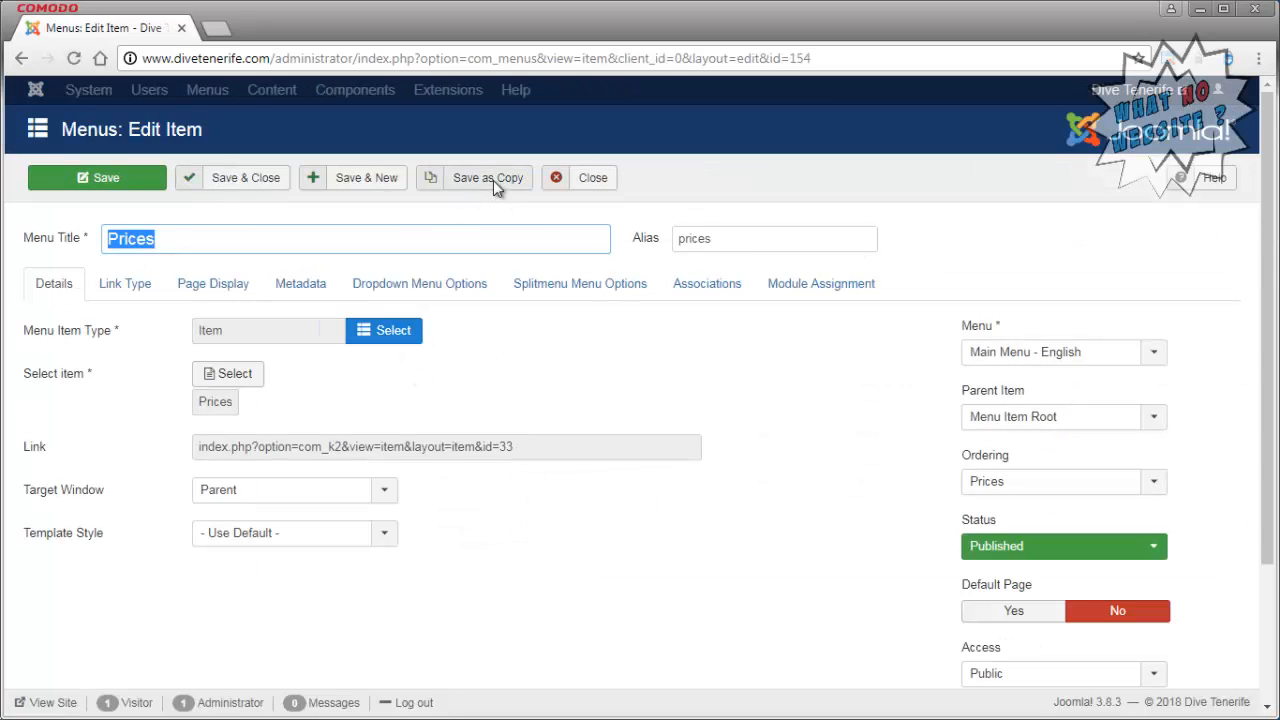
pyautogui.click(493, 180)
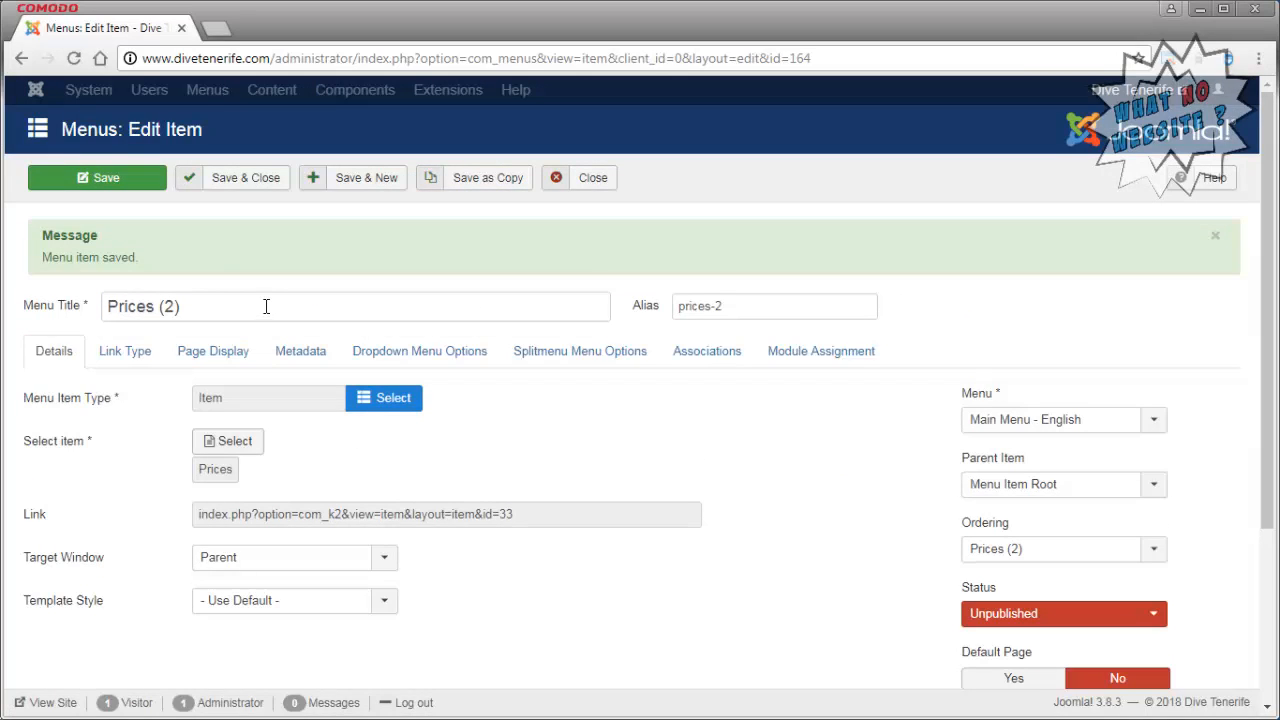
# Retitle the copied menu item Precios with an empty alias, and link it to the Precios K2 item
pyautogui.tripleClick(266, 306)
pyautogui.write('Precios')
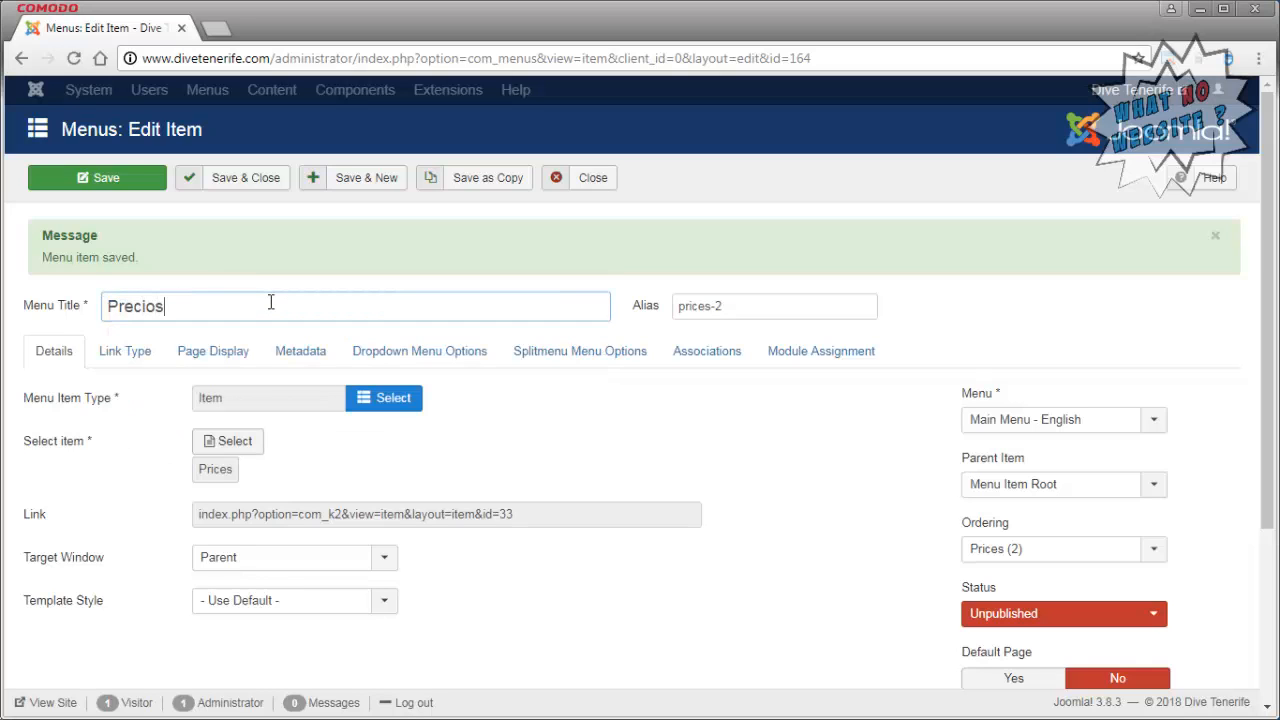
pyautogui.press('Tab')
pyautogui.press('BackSpace')
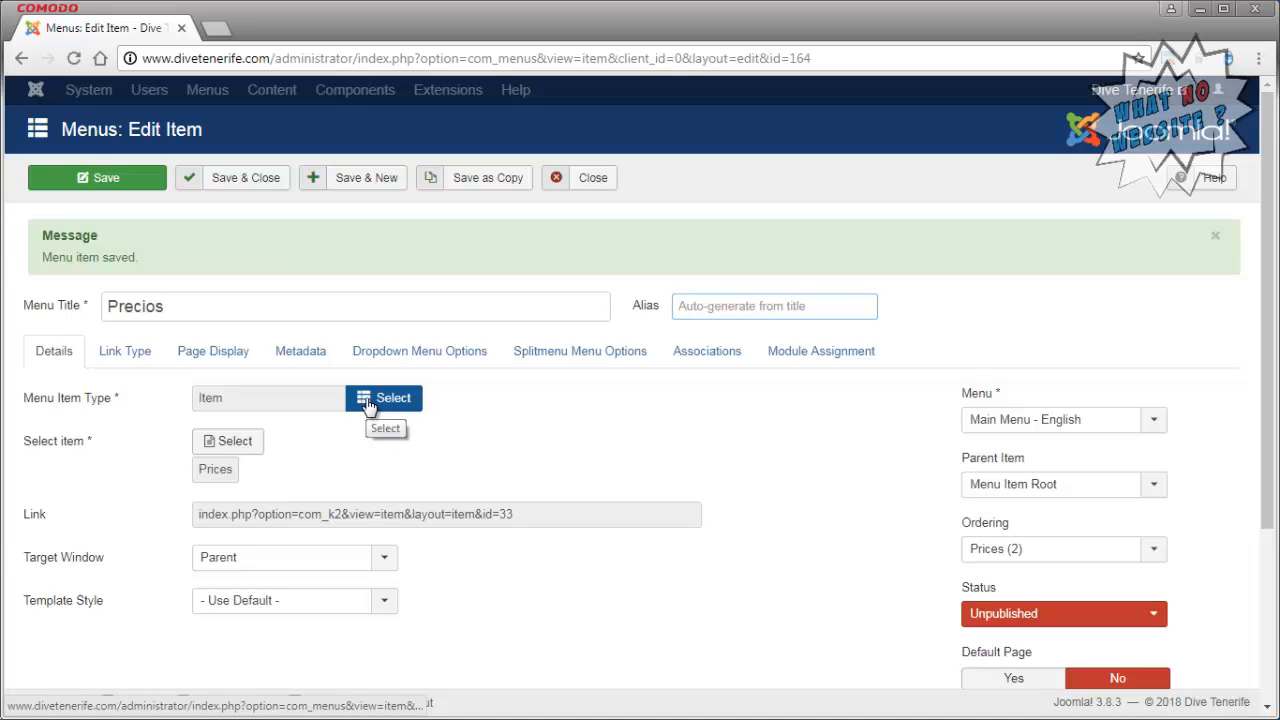
pyautogui.click(236, 444)
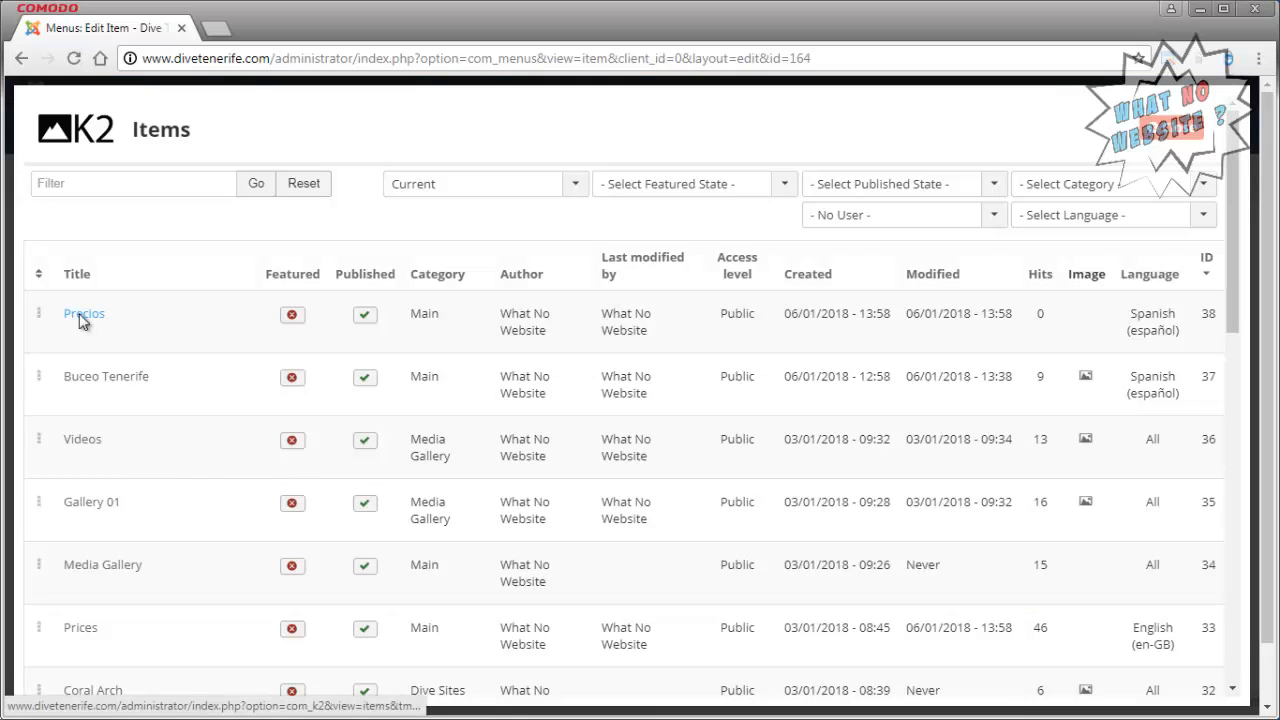
pyautogui.click(83, 316)
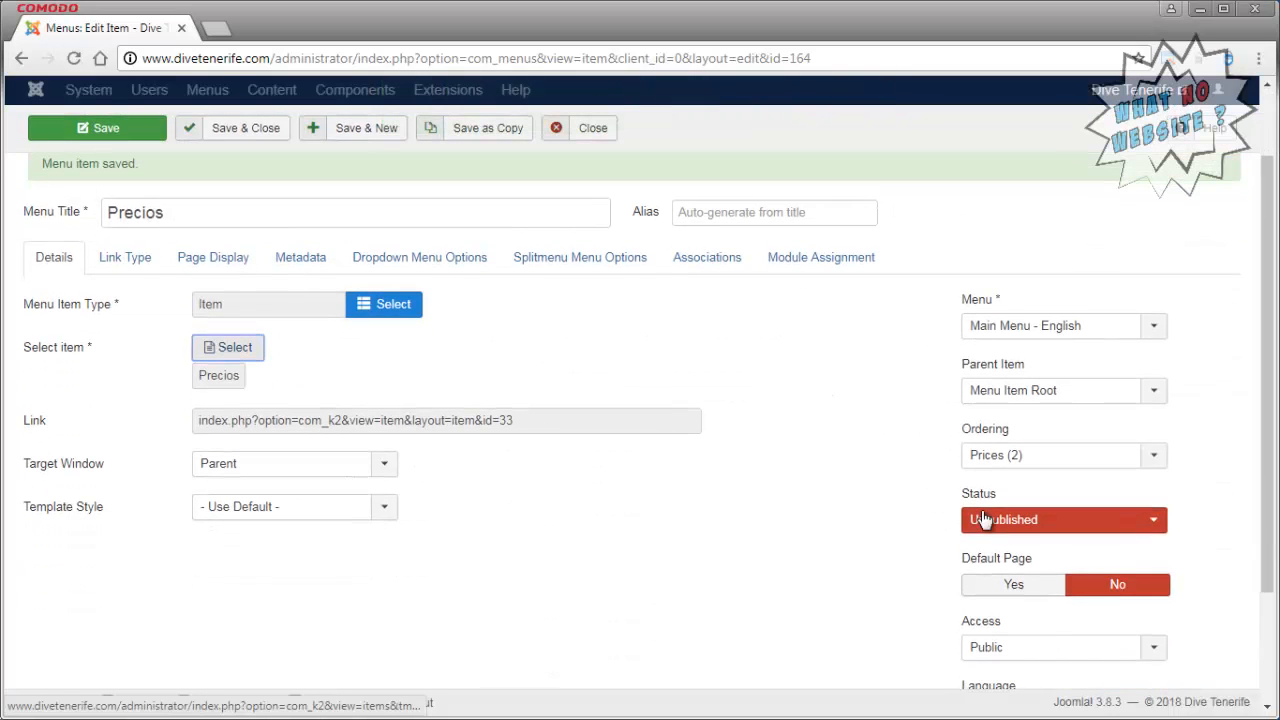
# Set the Precios menu item to Published with Spanish (español) as its language, and save and close it
pyautogui.click(1003, 522)
pyautogui.click(995, 544)
pyautogui.scroll(-2, 851, 480)
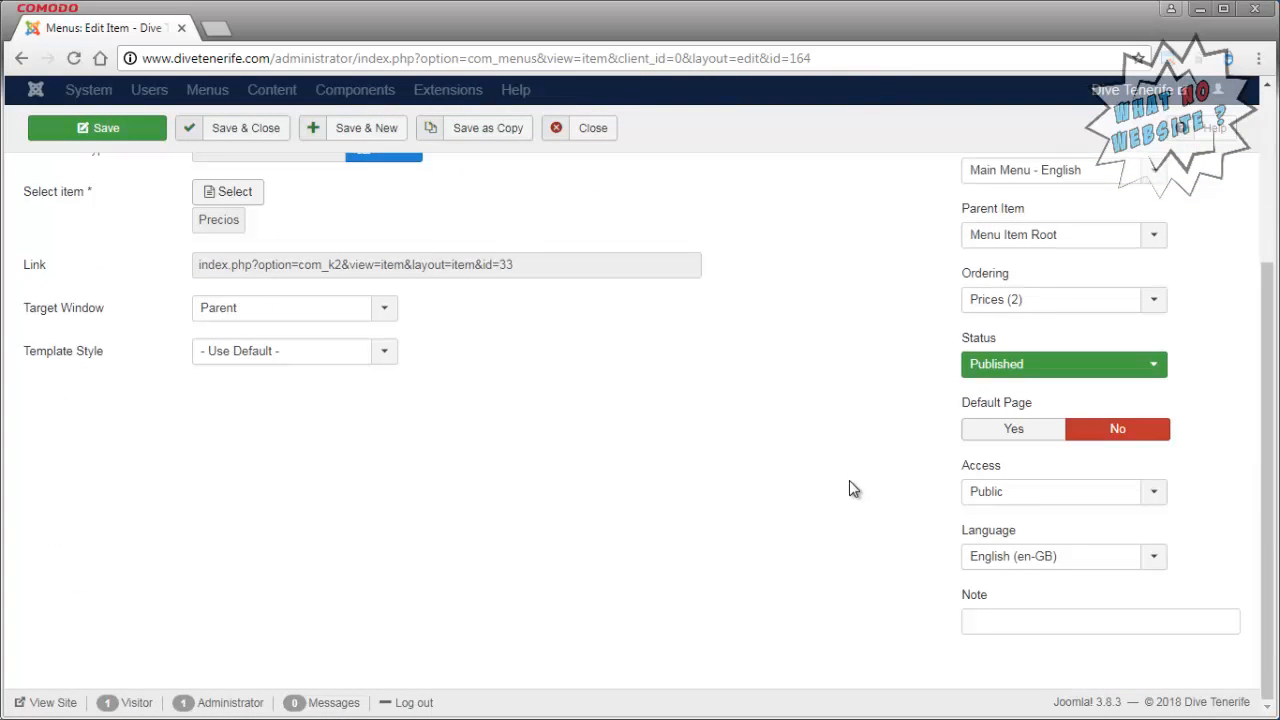
pyautogui.click(1014, 557)
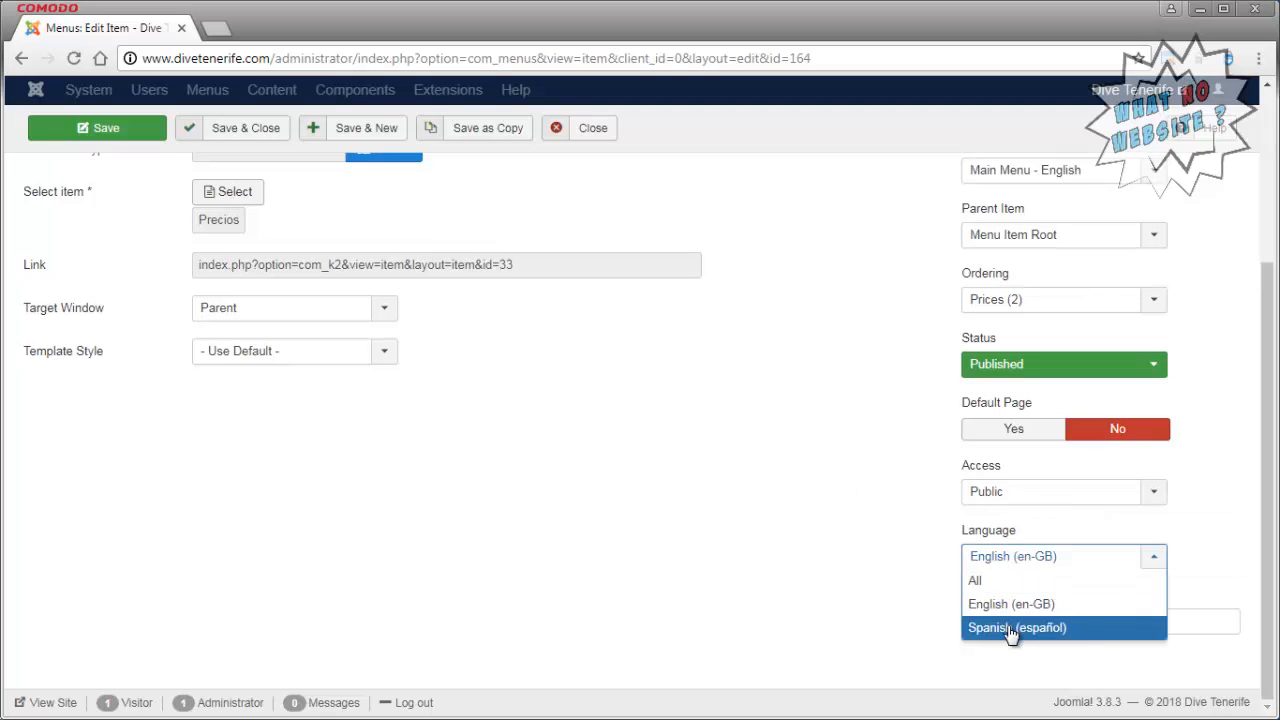
pyautogui.click(1010, 632)
pyautogui.scroll(4, 780, 380)
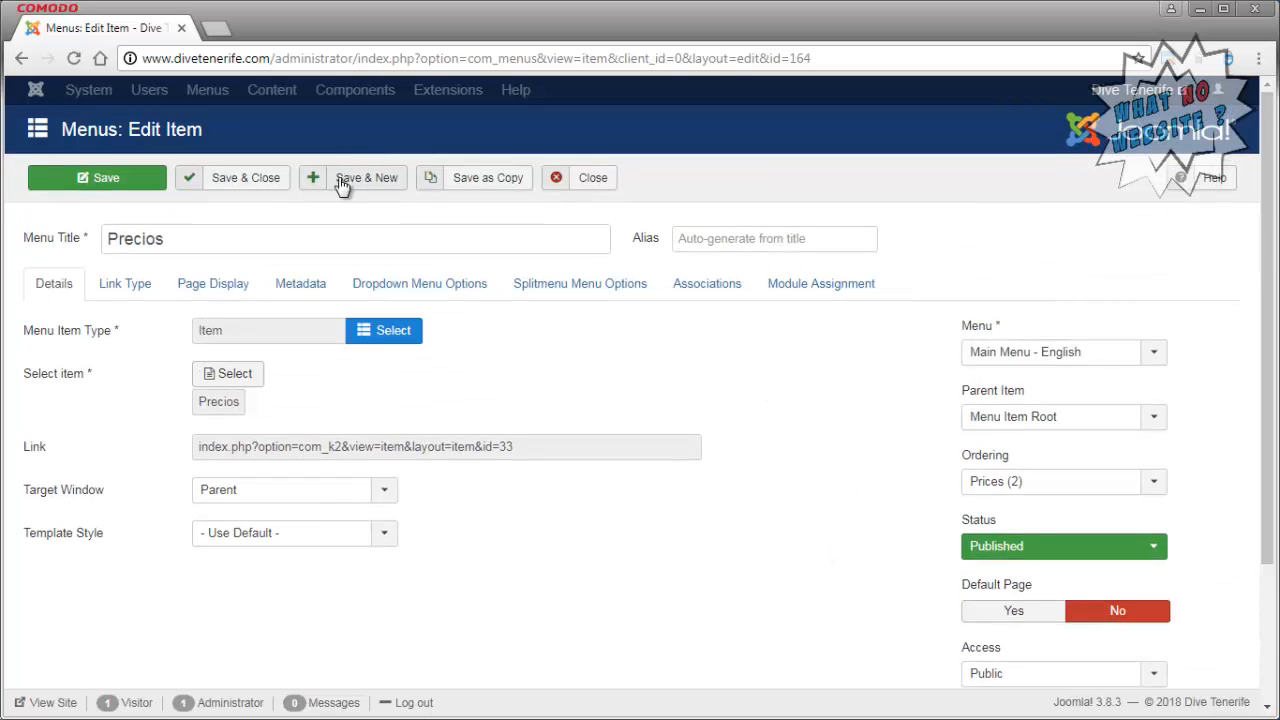
pyautogui.click(278, 177)
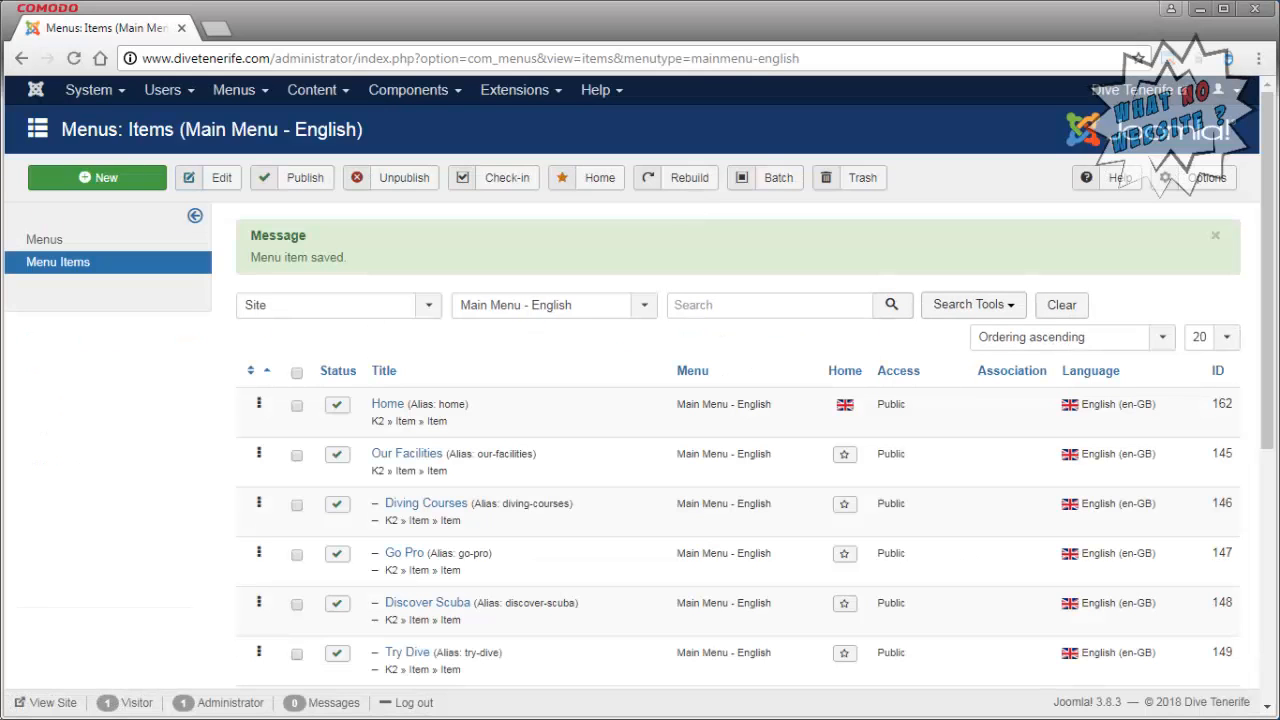
# Switch to the live Dive Tenerife site and check the navigation menu of its Spanish version
pyautogui.hotkey('alt', 'Tab')
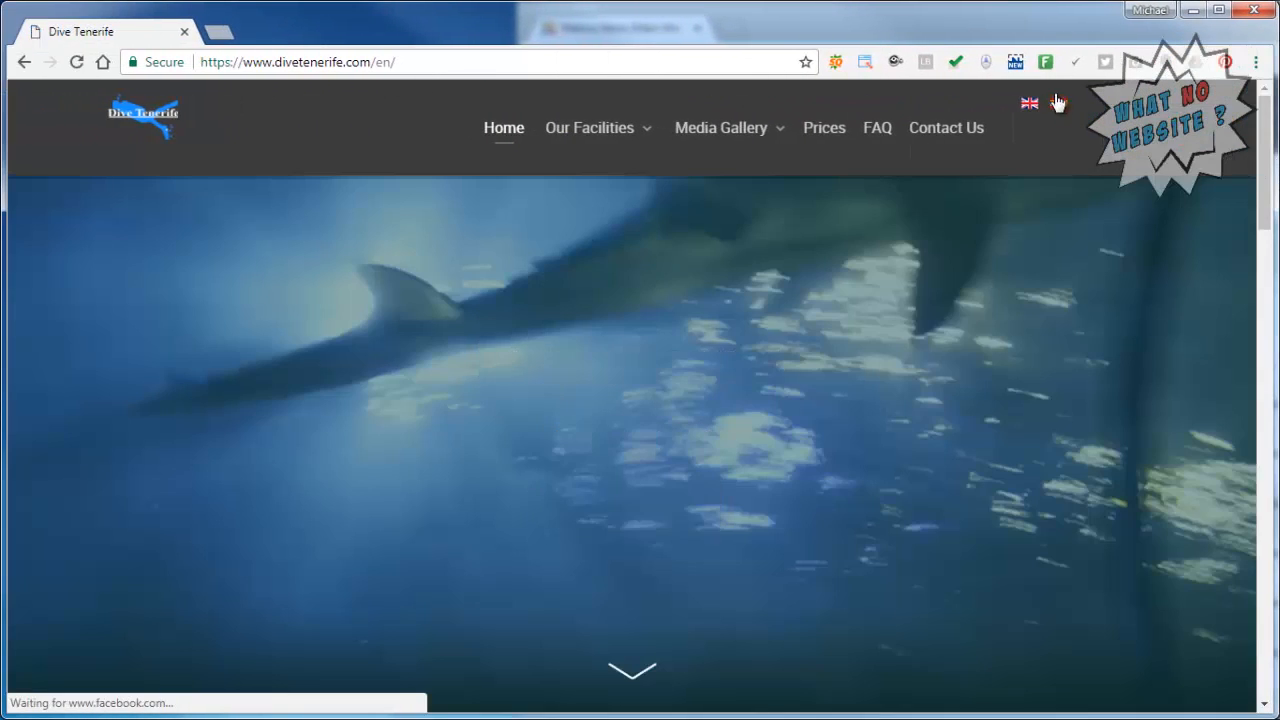
pyautogui.click(1058, 100)
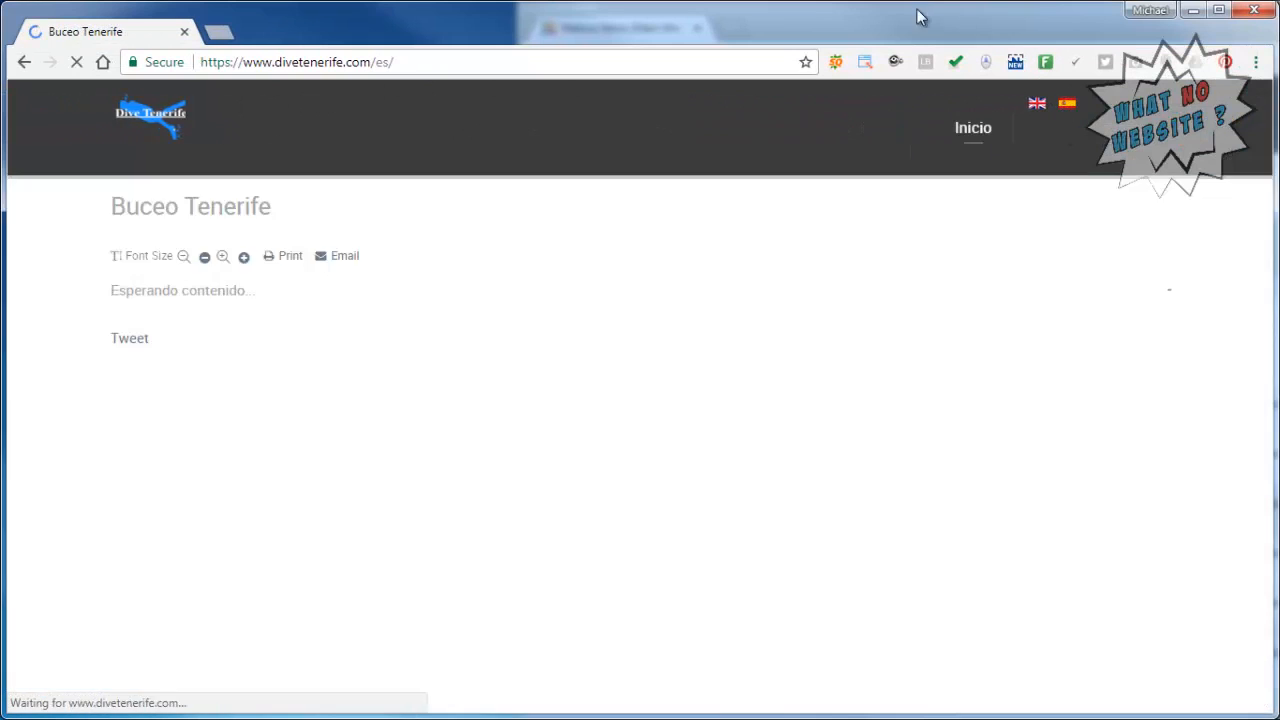
pyautogui.moveTo(911, 21); pyautogui.dragTo(669, 21)
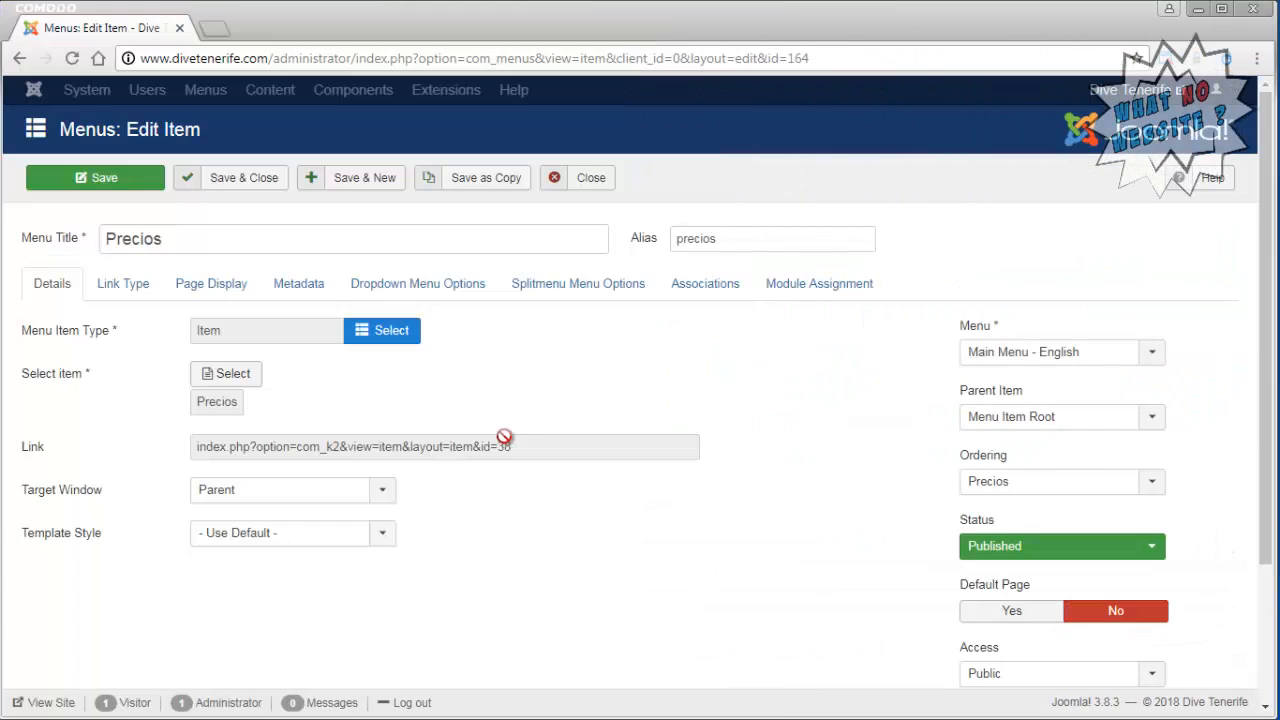
# Assign the Precios menu item to Main Menu - Spanish, and save and close it
pyautogui.click(703, 362)
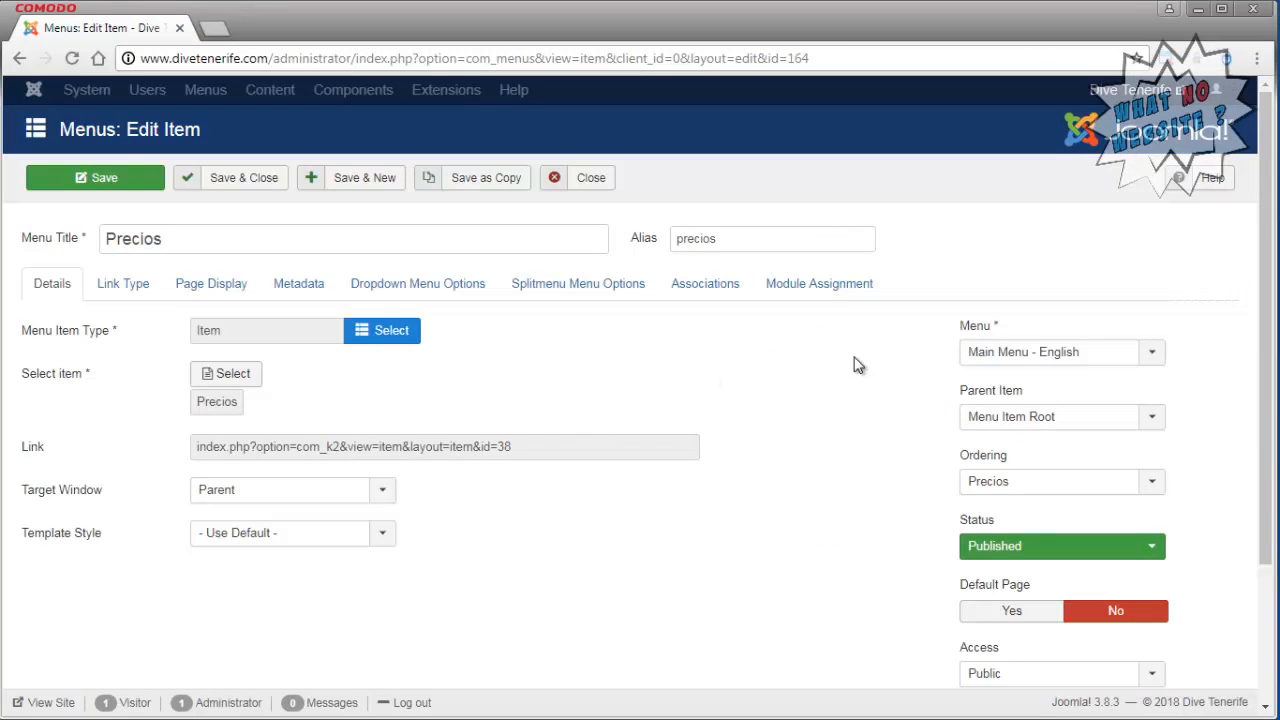
pyautogui.click(1152, 358)
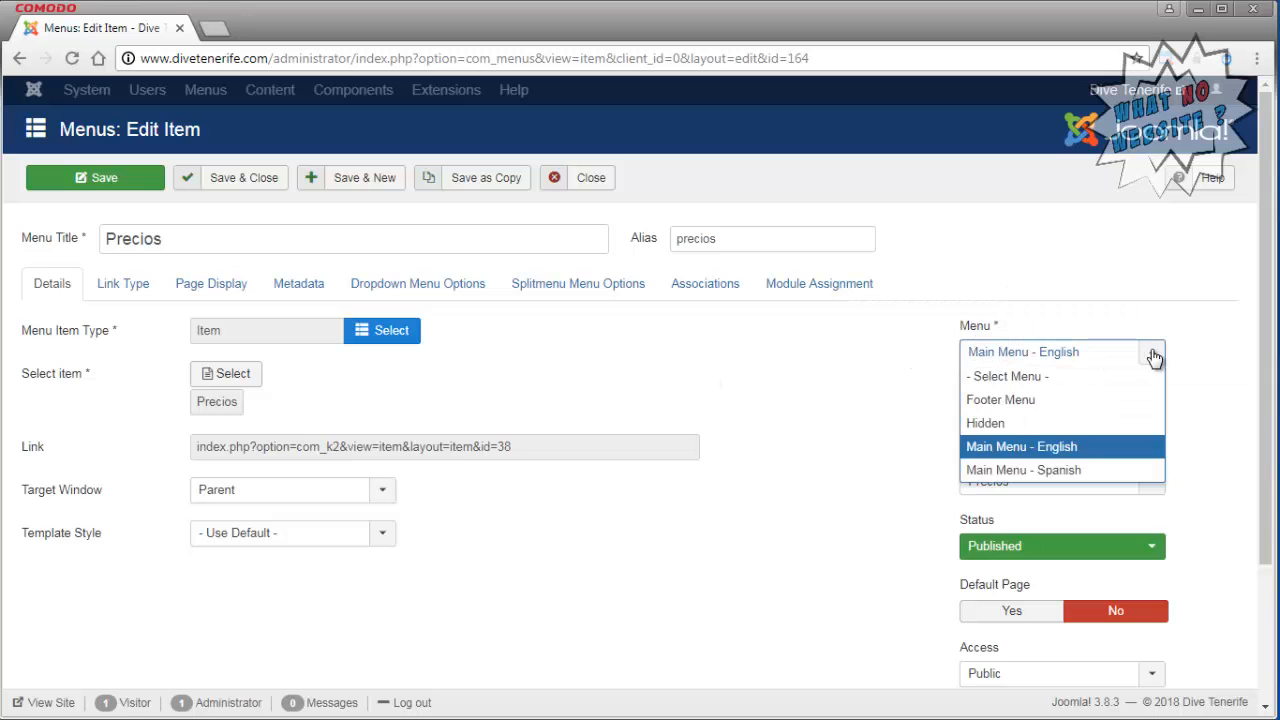
pyautogui.click(1048, 479)
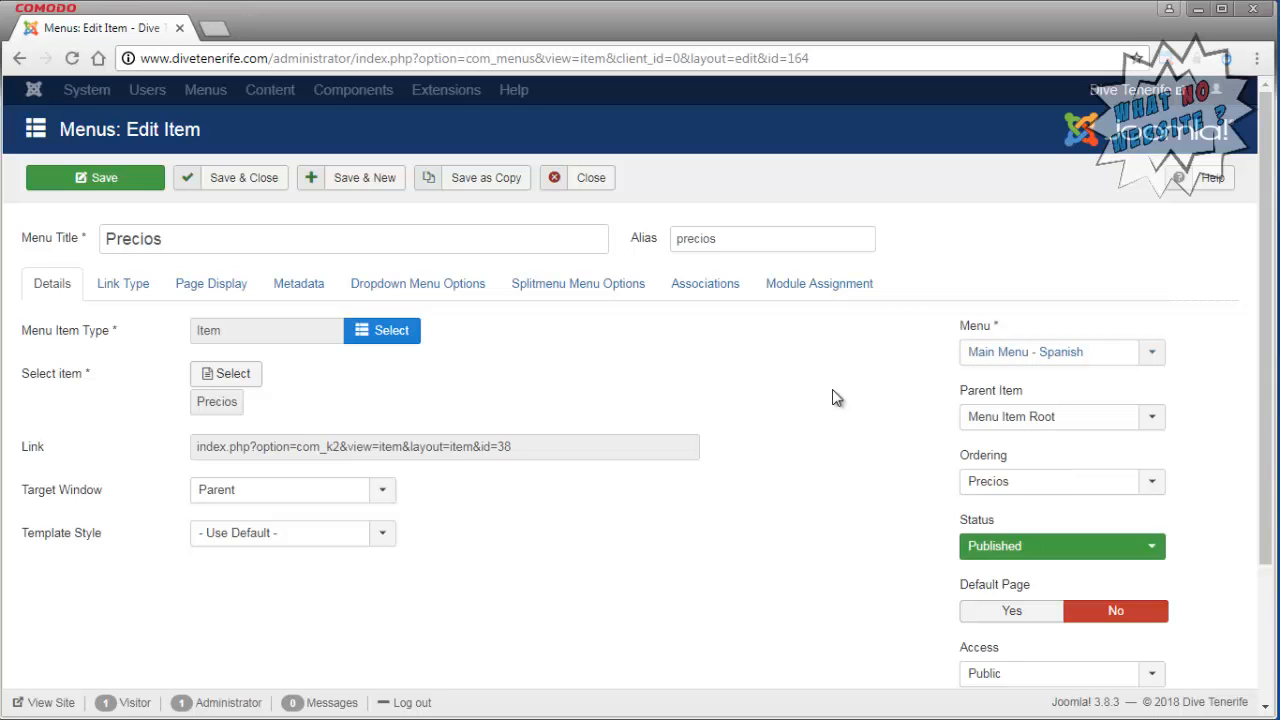
pyautogui.click(270, 176)
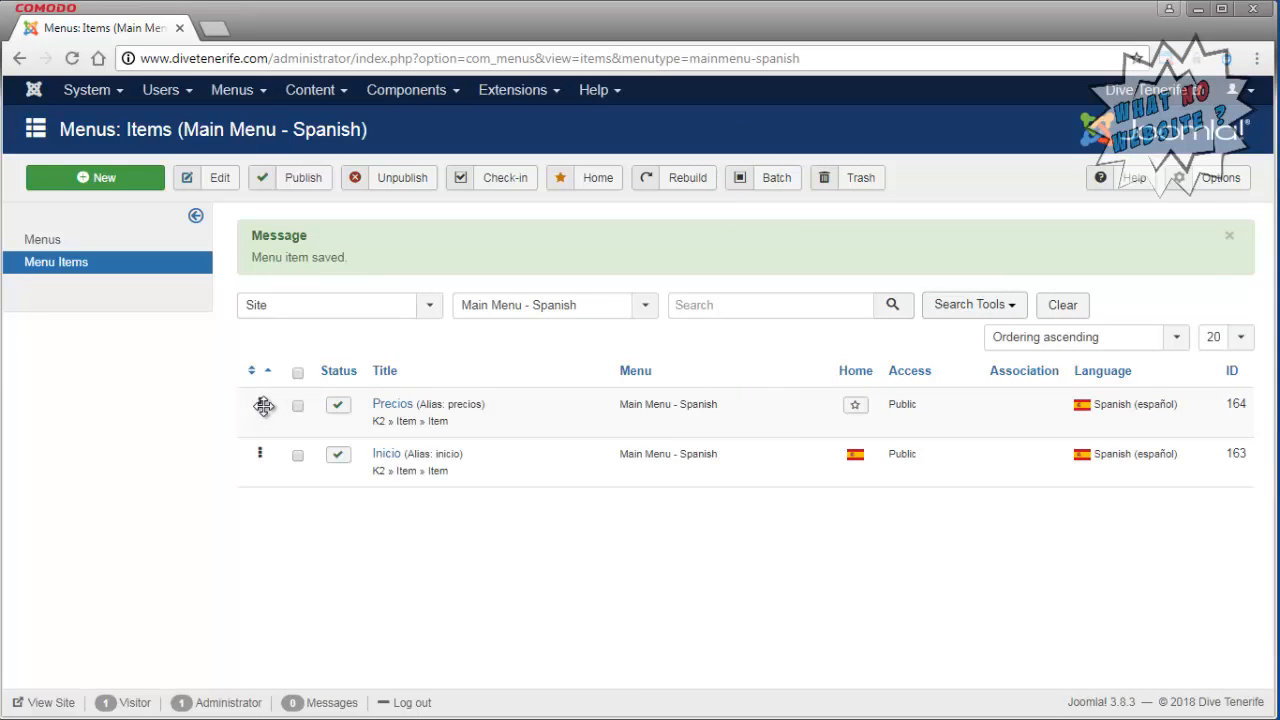
# Reorder Precios below Inicio in the Spanish main menu, and open the Precios page on the live site
pyautogui.moveTo(263, 405); pyautogui.dragTo(268, 476)
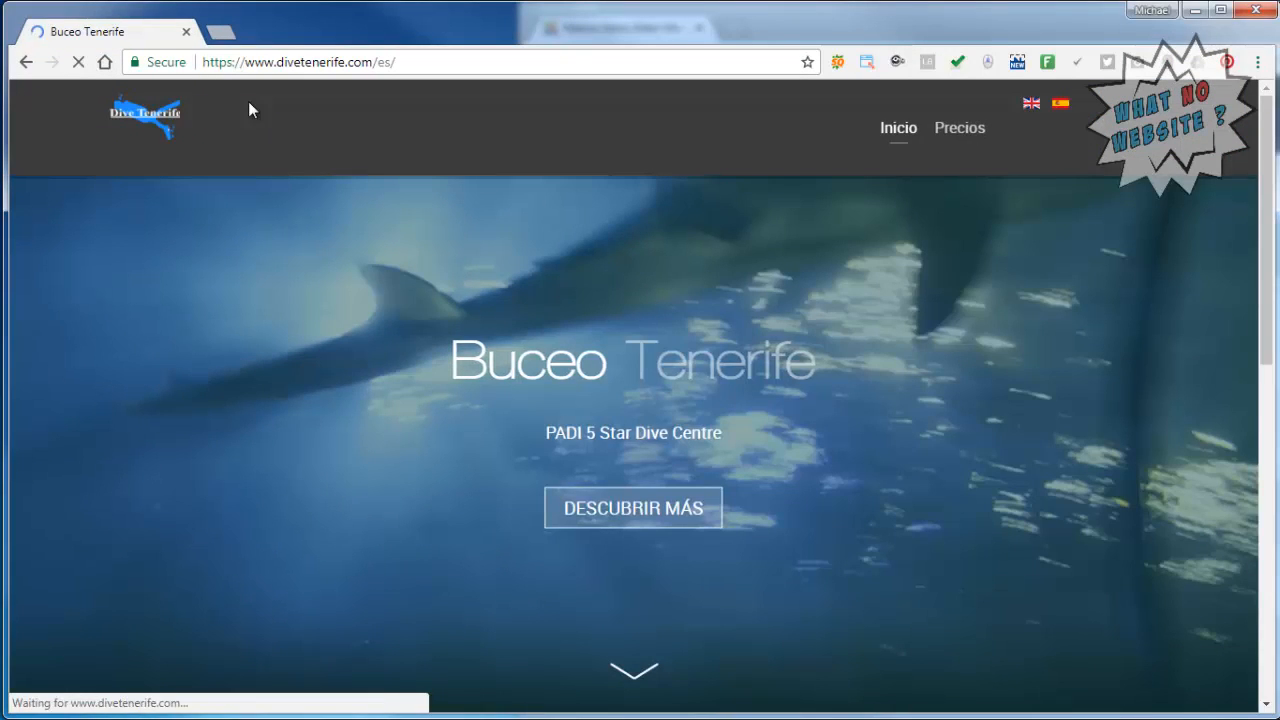
pyautogui.click(964, 131)
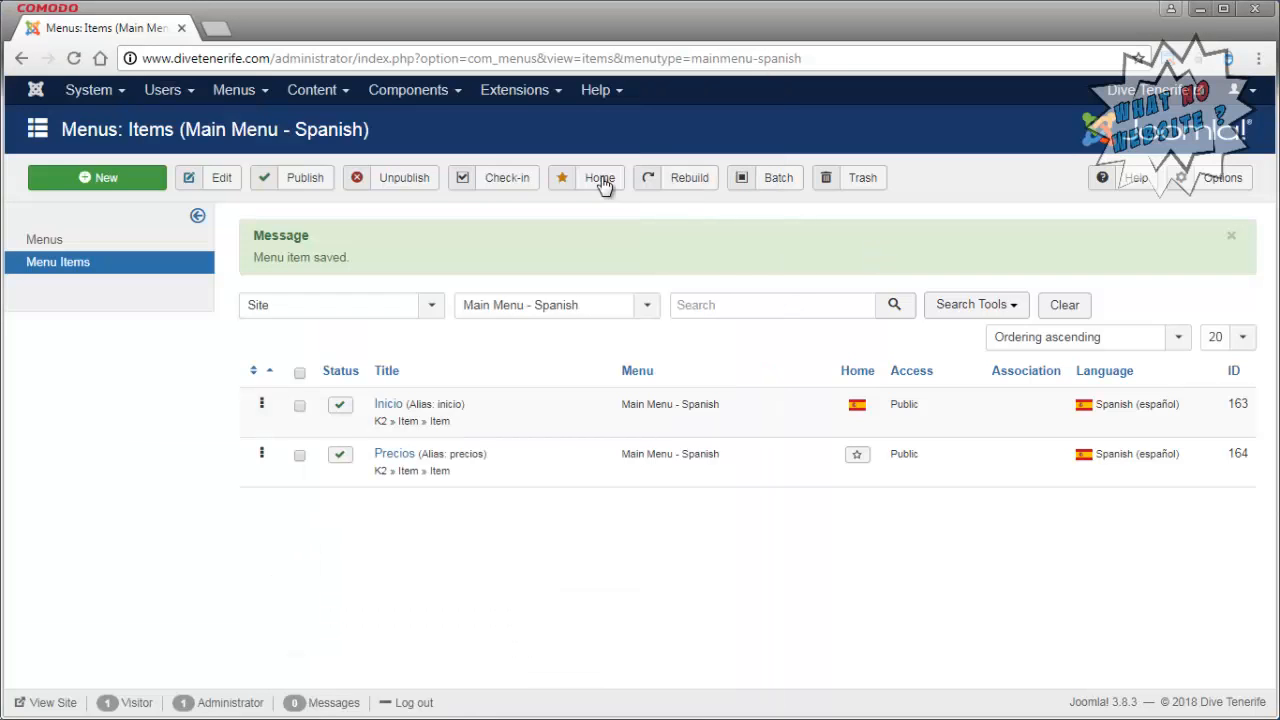
# Return to the K2 item list in the administrator and open the Precios item for editing
pyautogui.click(397, 92)
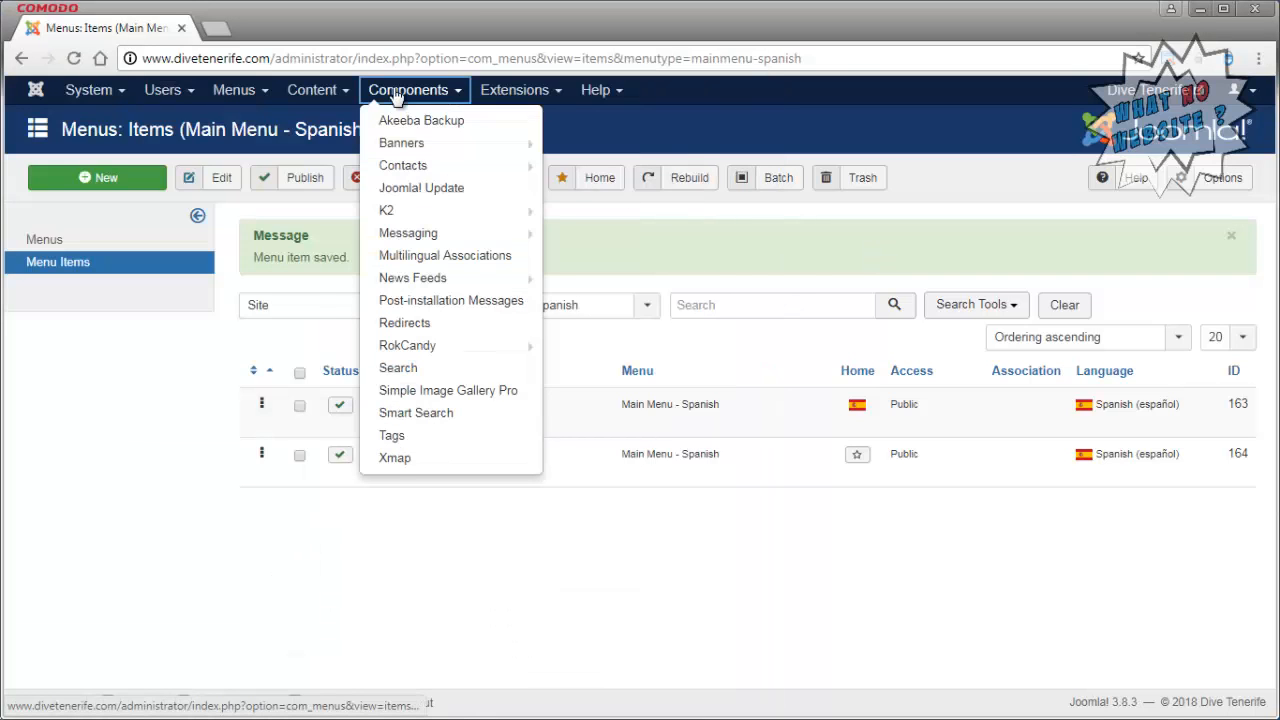
pyautogui.click(421, 212)
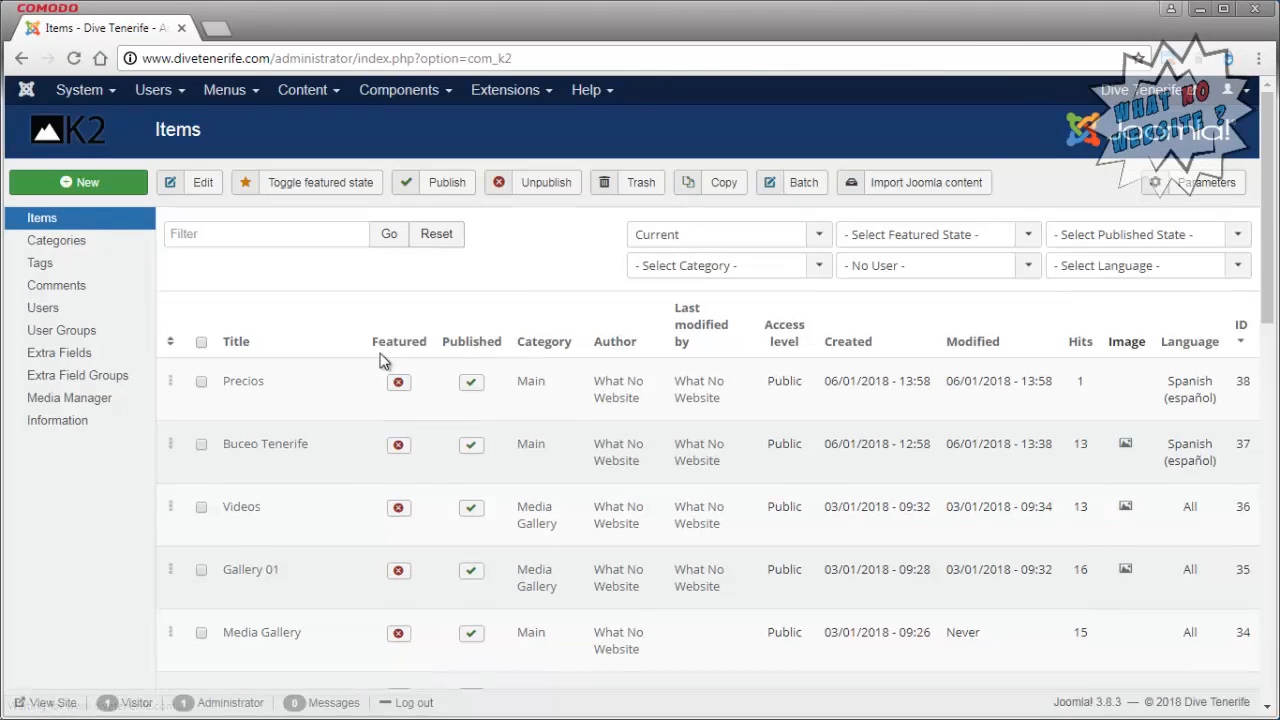
pyautogui.click(254, 388)
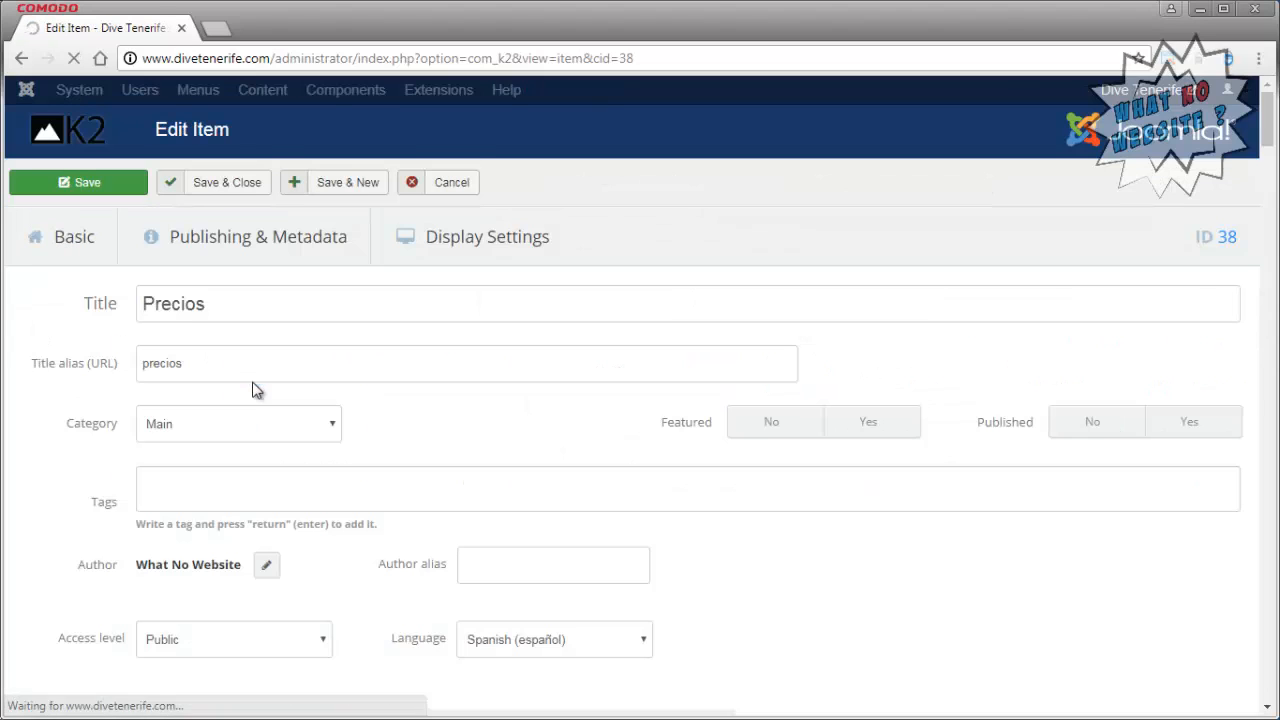
# Set both the metadata keywords and the metadata description of the Precios item to "Buceo Tenerife Precios"
pyautogui.click(288, 240)
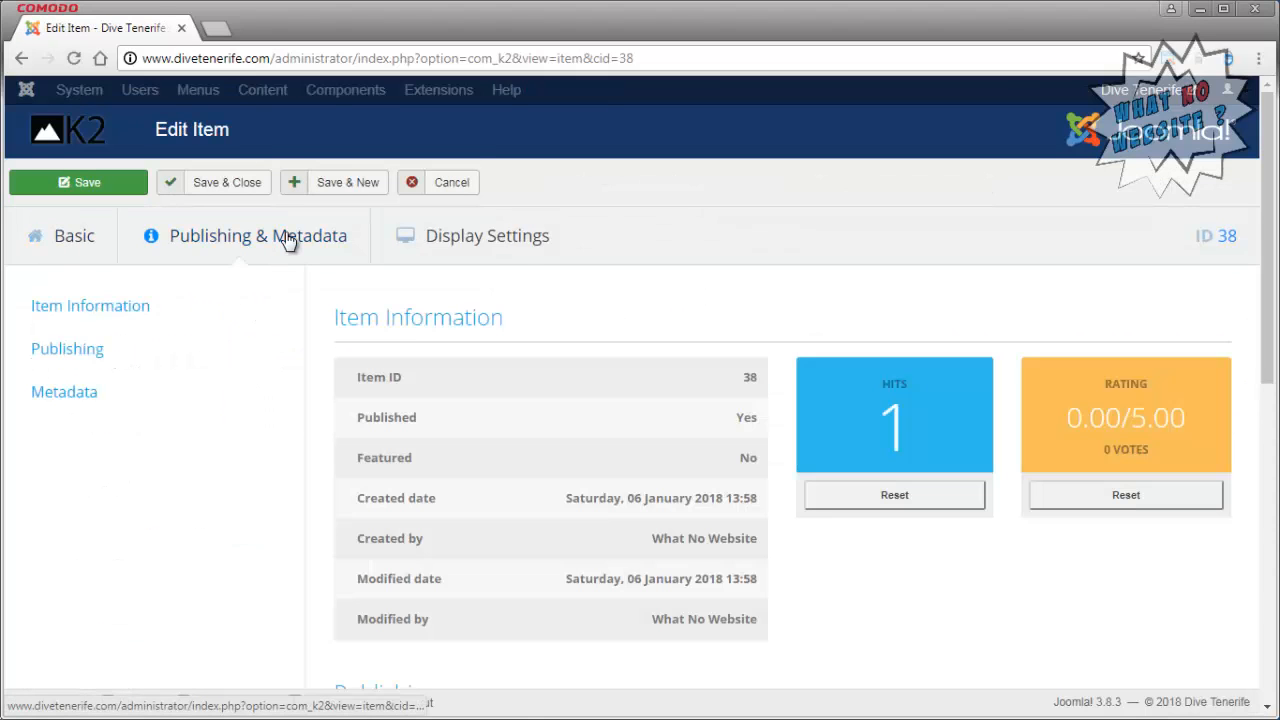
pyautogui.click(64, 392)
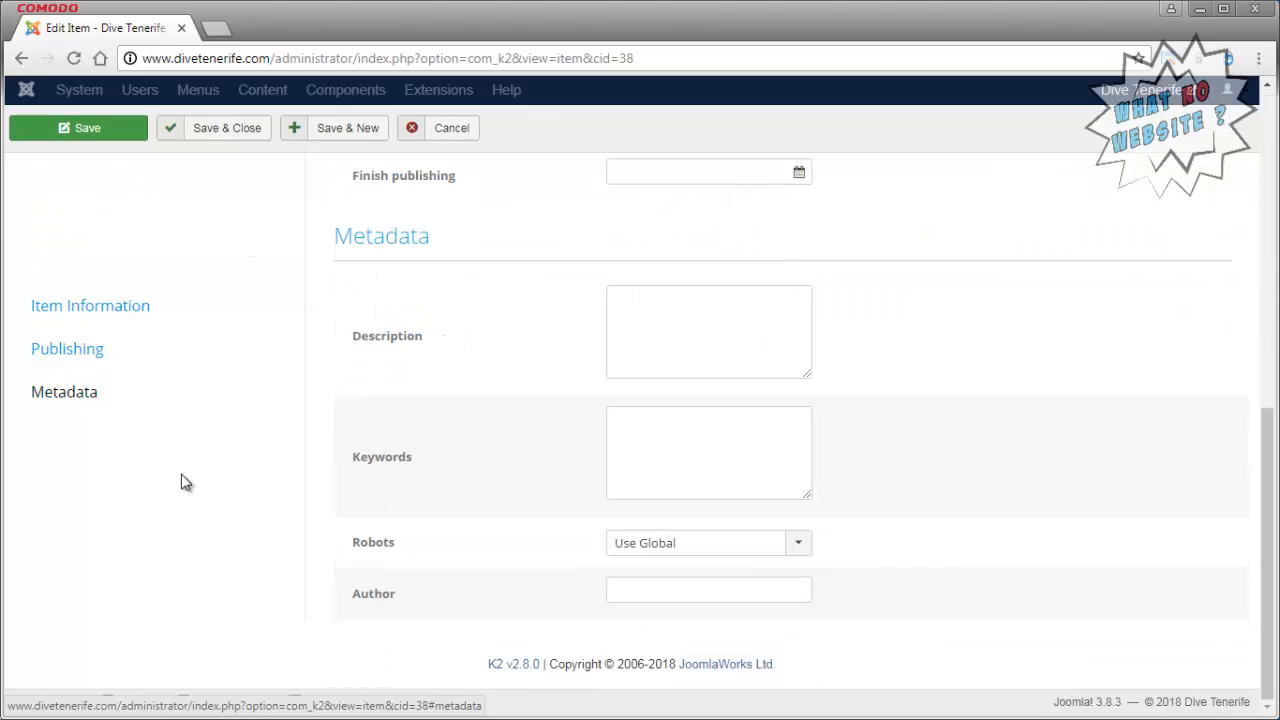
pyautogui.click(675, 463)
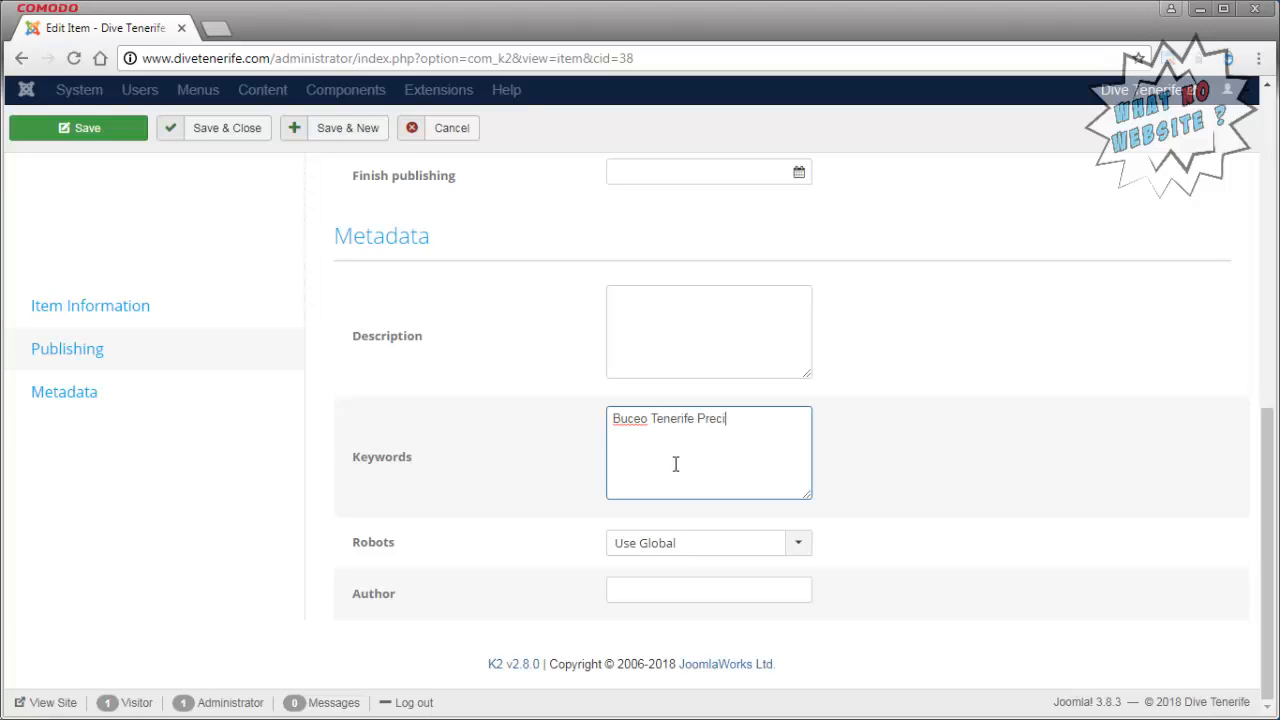
pyautogui.hotkey('ctrl', 'a')
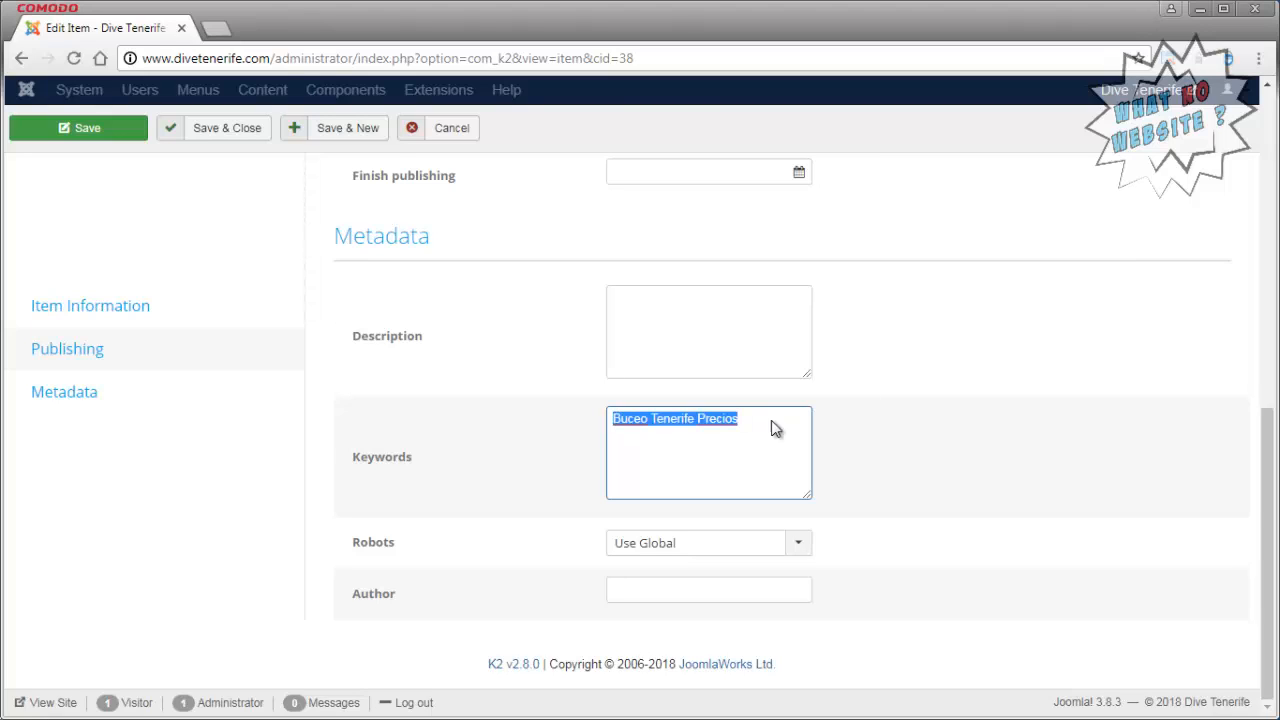
pyautogui.click(737, 337)
pyautogui.hotkey('ctrl', 'v')
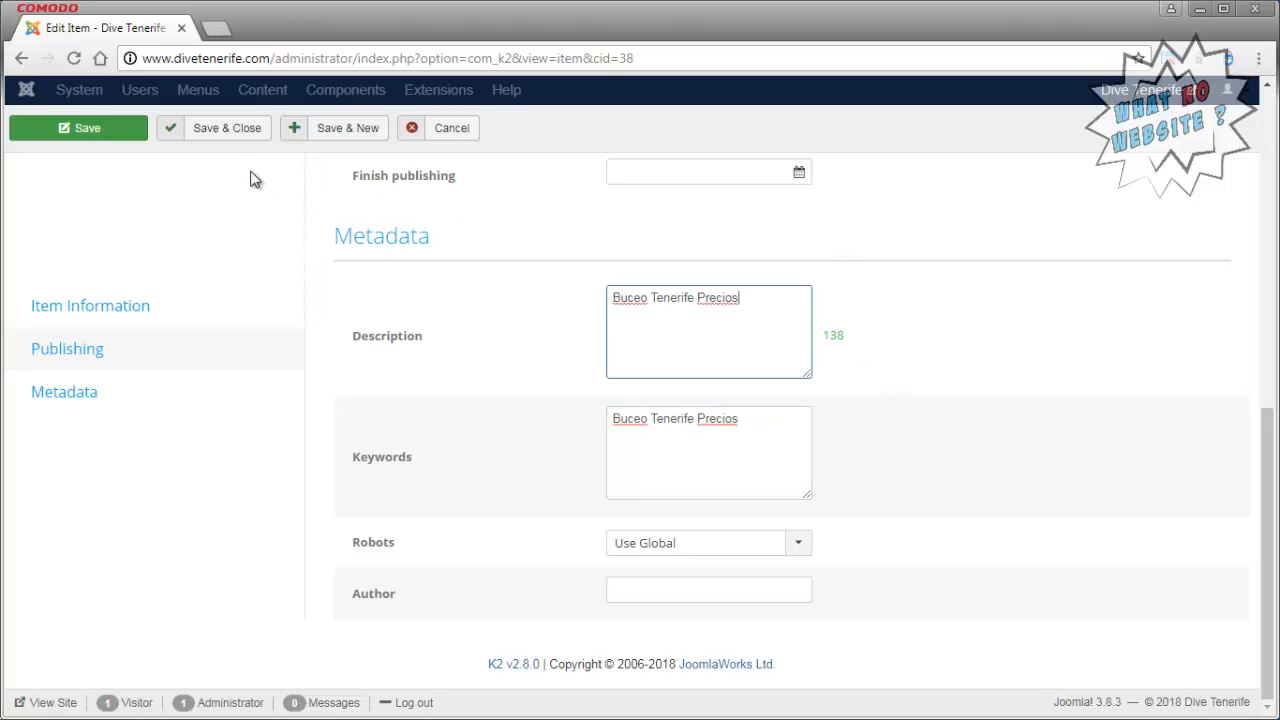
# Replace "Single Dive" in the price table's HTML content with "Uno Imersion", and save and close the item
pyautogui.click(86, 305)
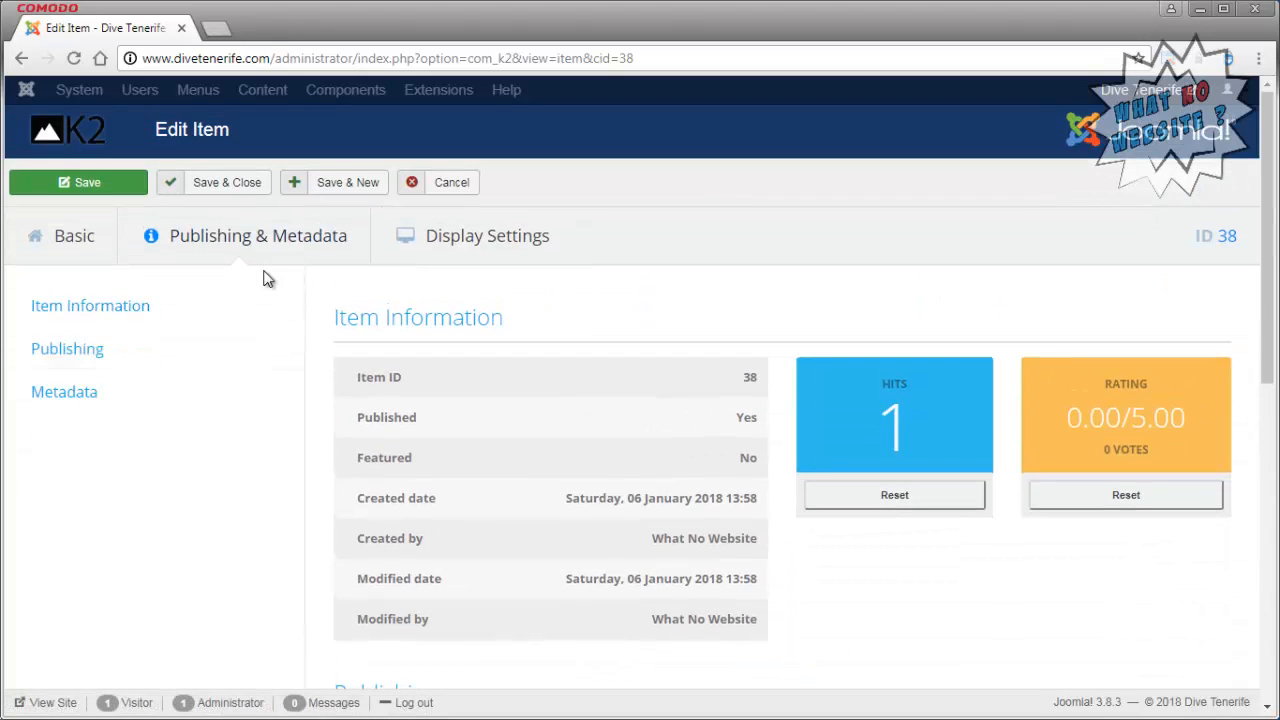
pyautogui.click(75, 238)
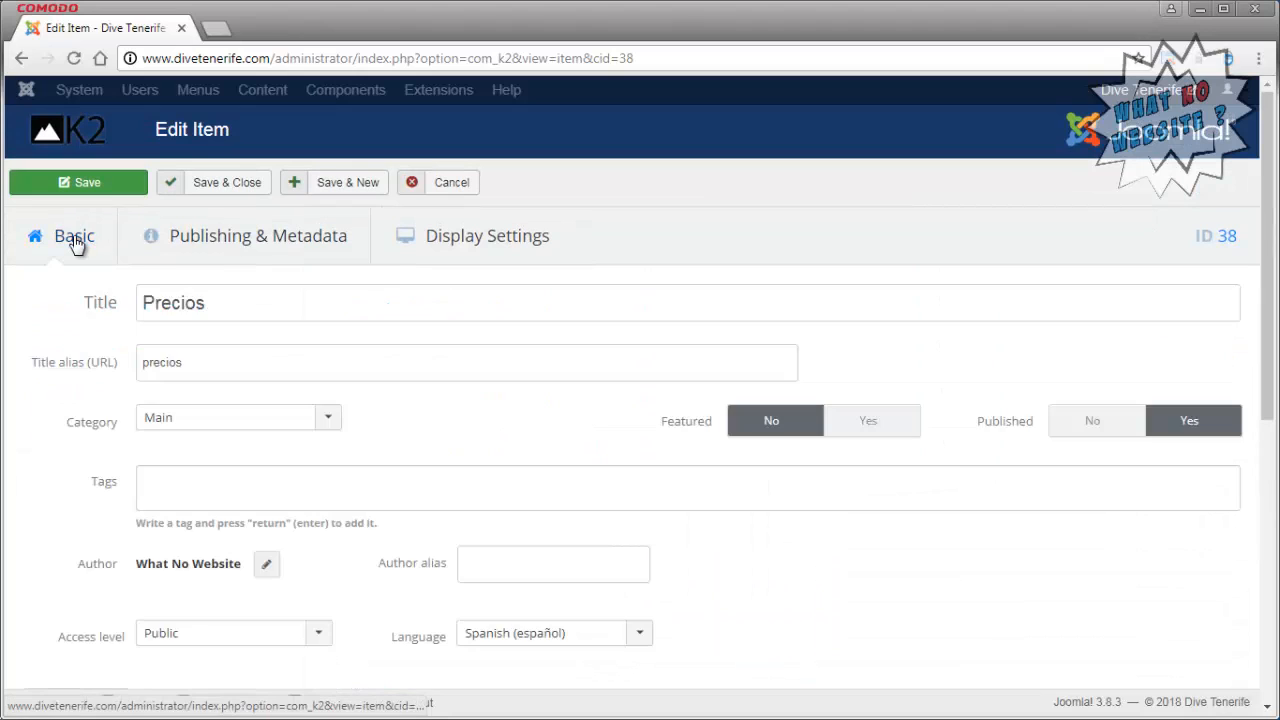
pyautogui.scroll(-3, 403, 337)
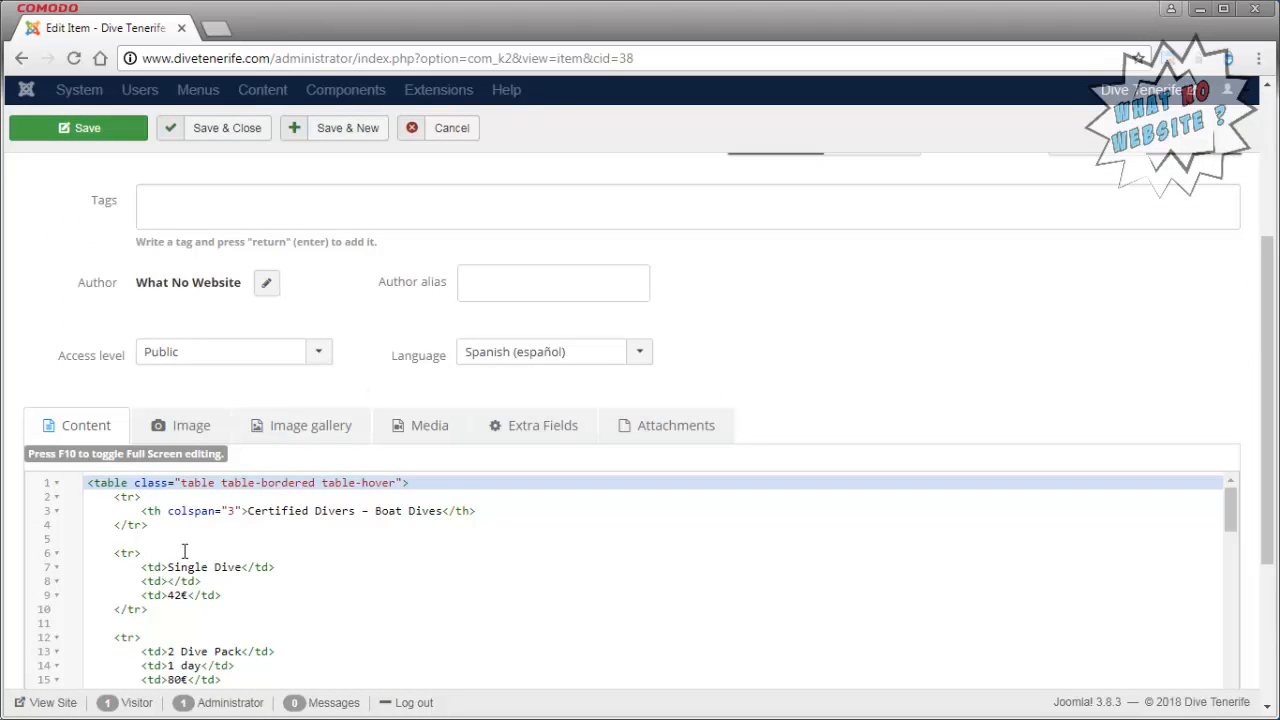
pyautogui.moveTo(167, 567); pyautogui.dragTo(238, 571)
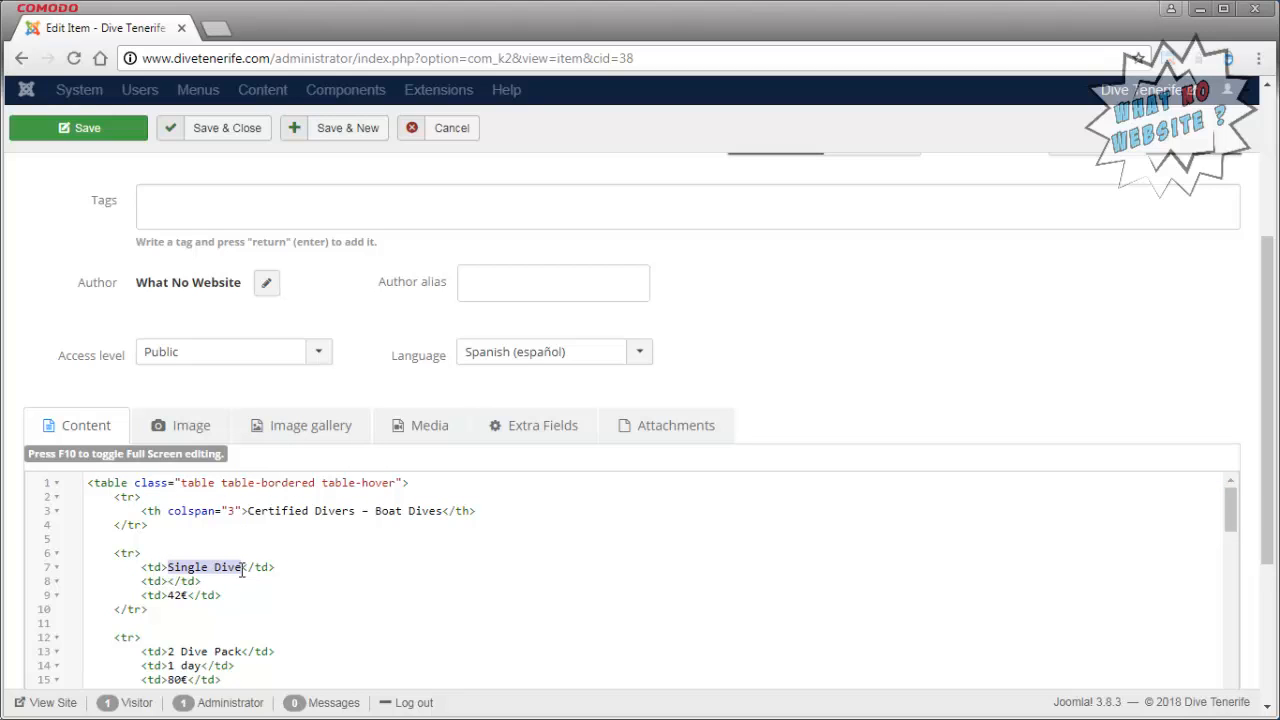
pyautogui.write('Uno Imersio')
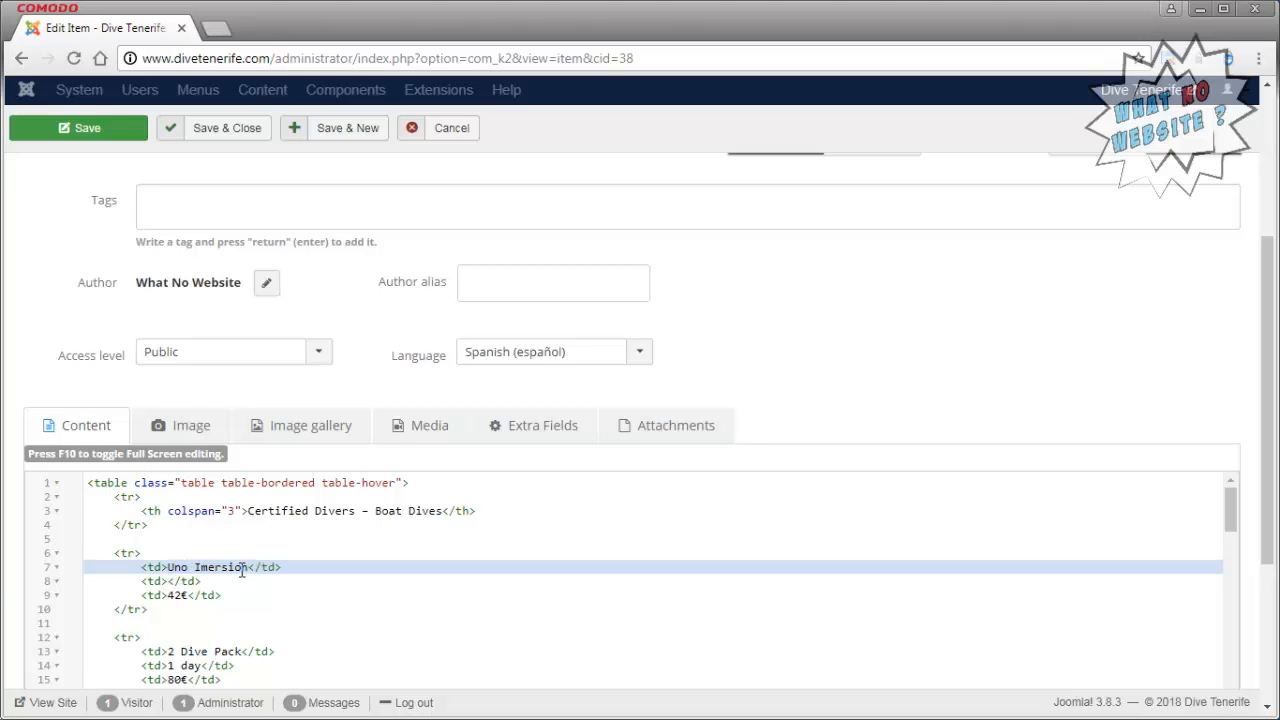
pyautogui.click(238, 127)
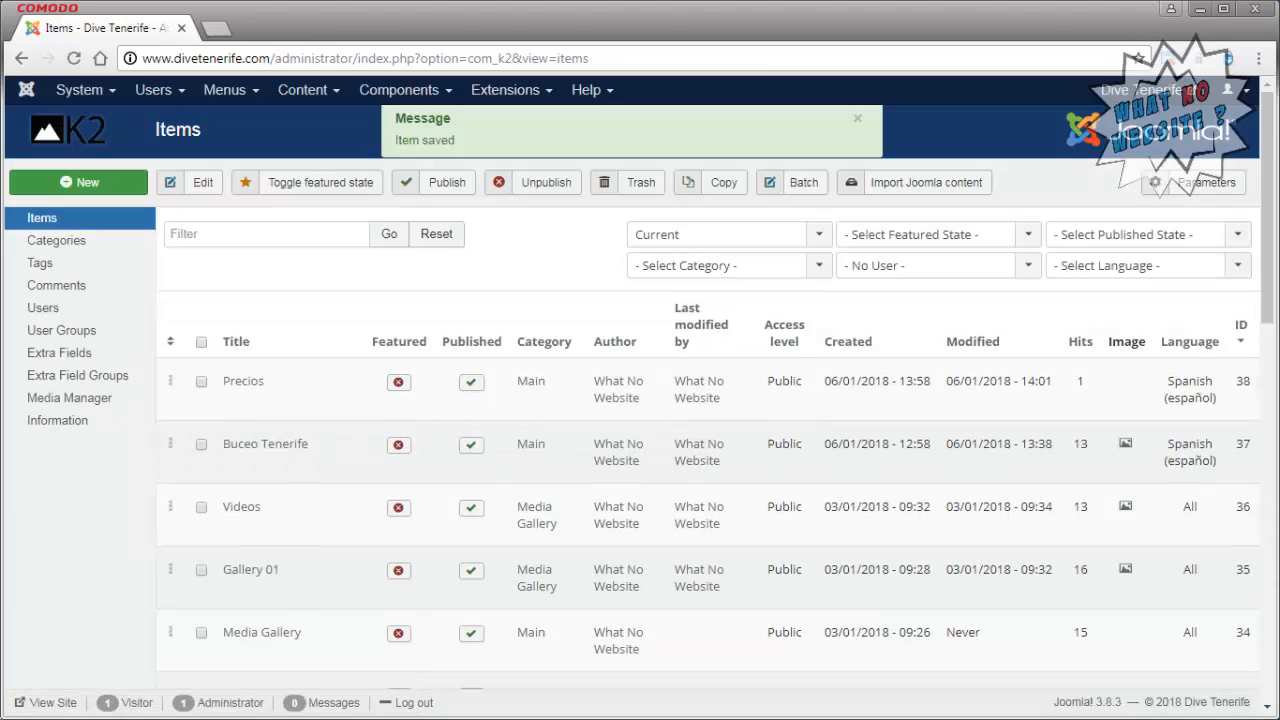
# Switch to the live site, reload the Precios page to check the edit, and return to the administrator
pyautogui.hotkey('alt', 'Tab')
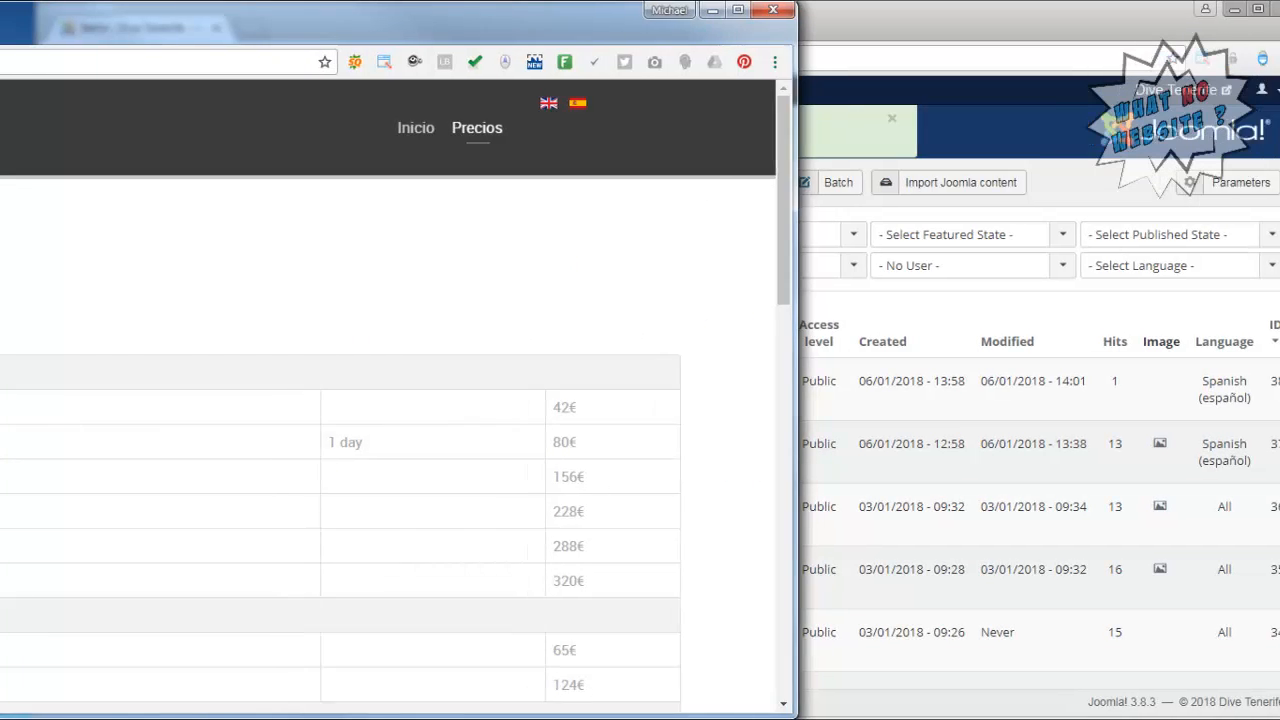
pyautogui.click(82, 65)
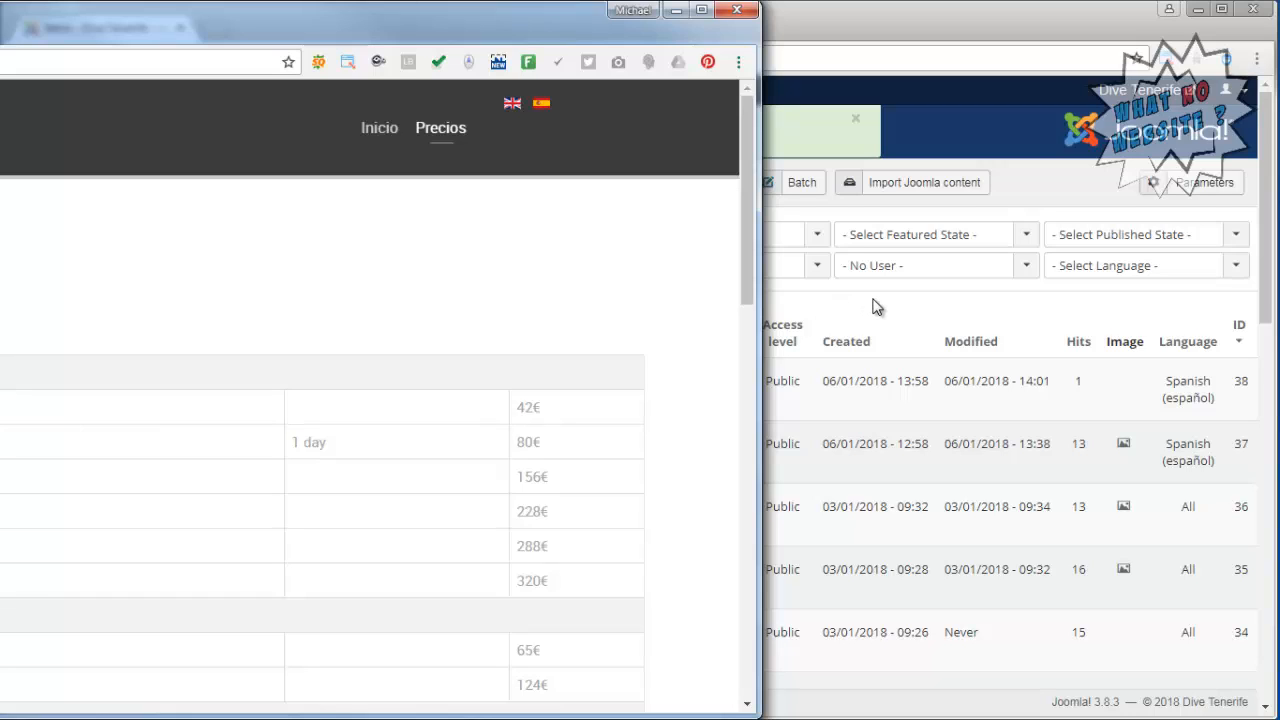
pyautogui.click(909, 320)
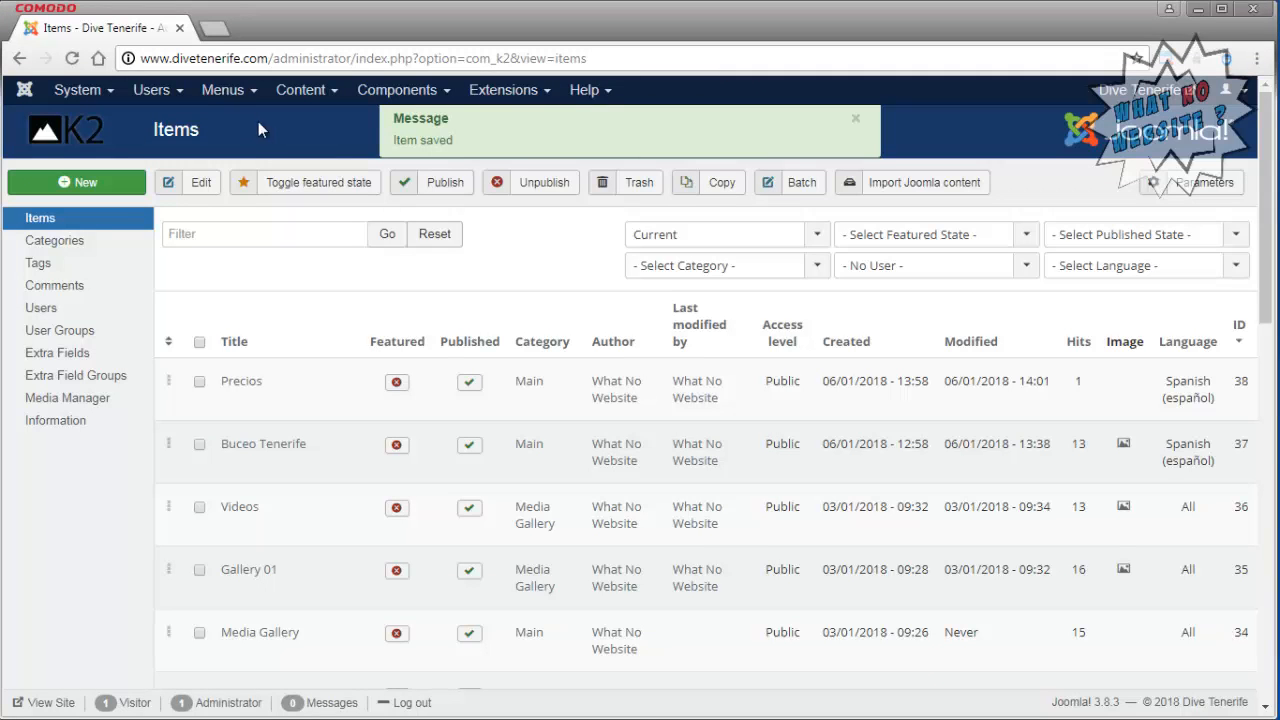
# Create a new menu item in Main Menu - Spanish and title it "Contactenos"
pyautogui.click(223, 91)
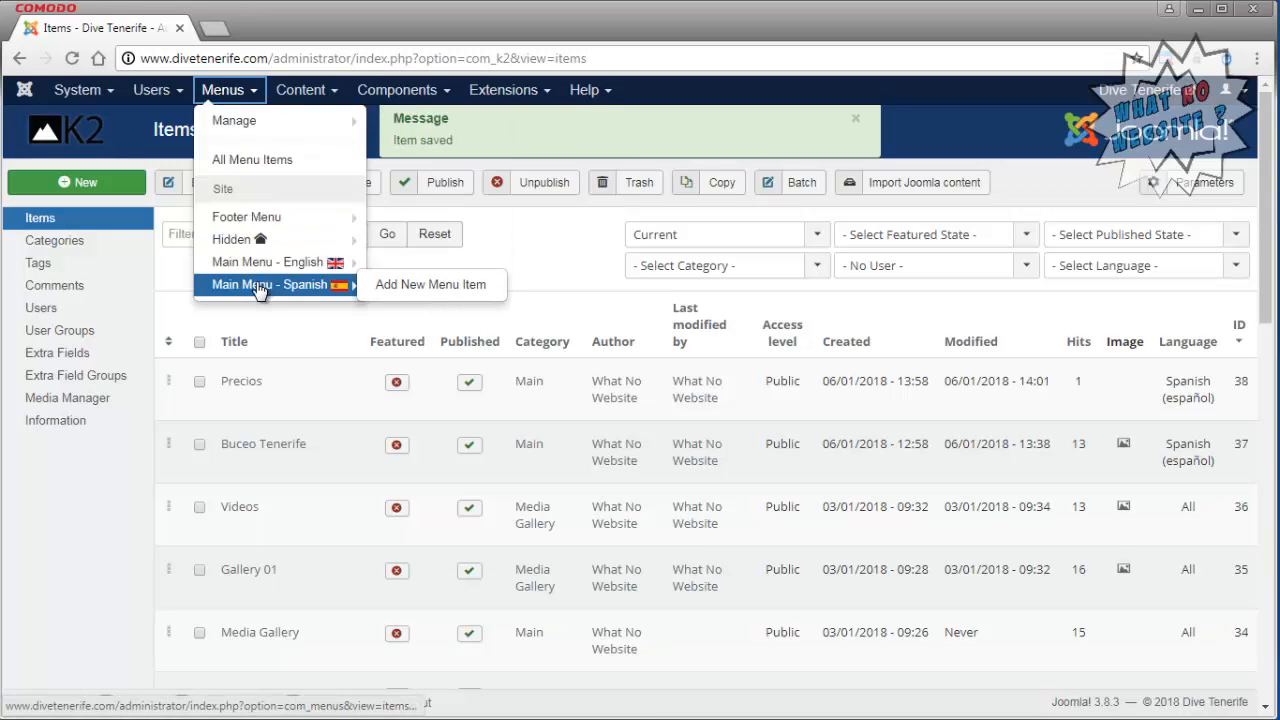
pyautogui.click(258, 286)
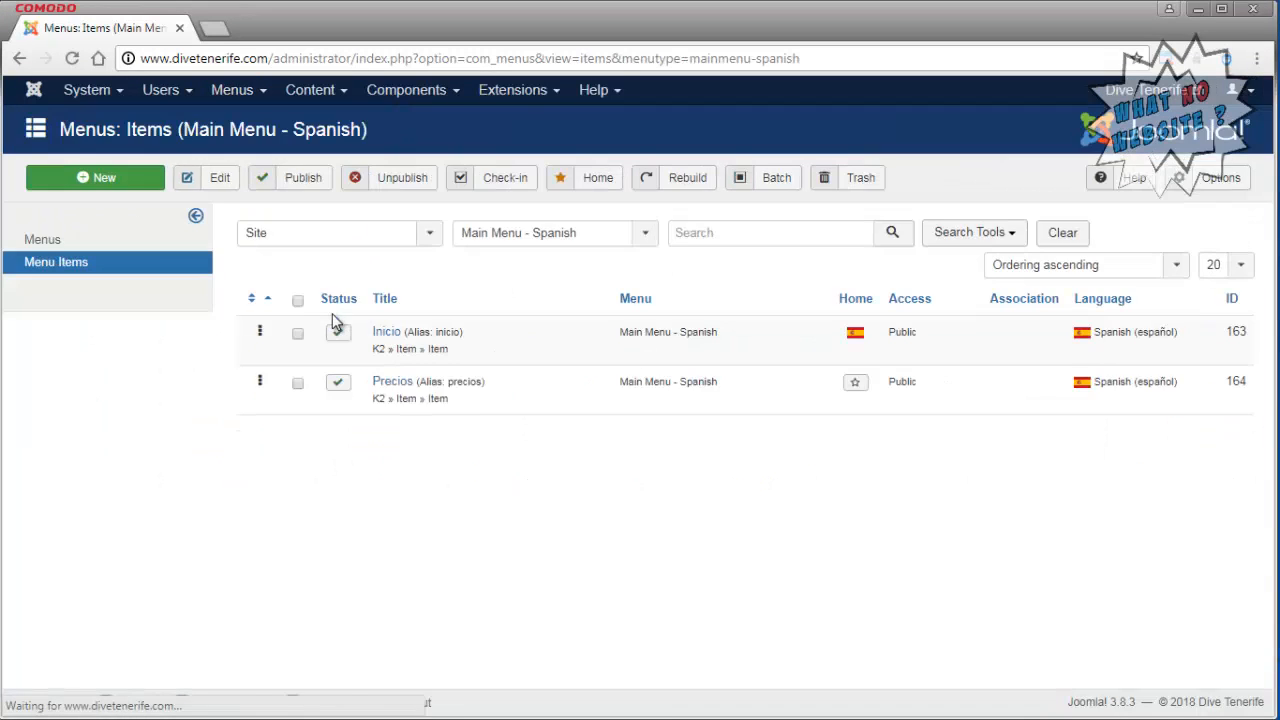
pyautogui.click(125, 180)
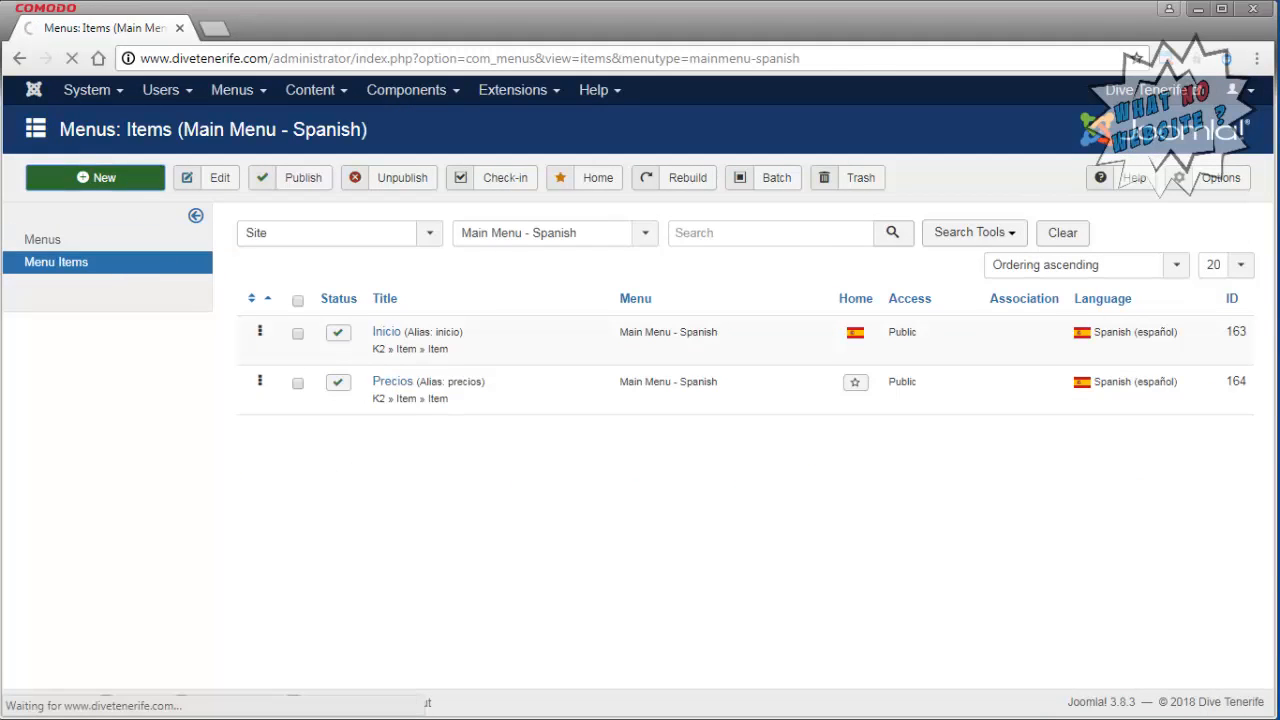
pyautogui.click(316, 241)
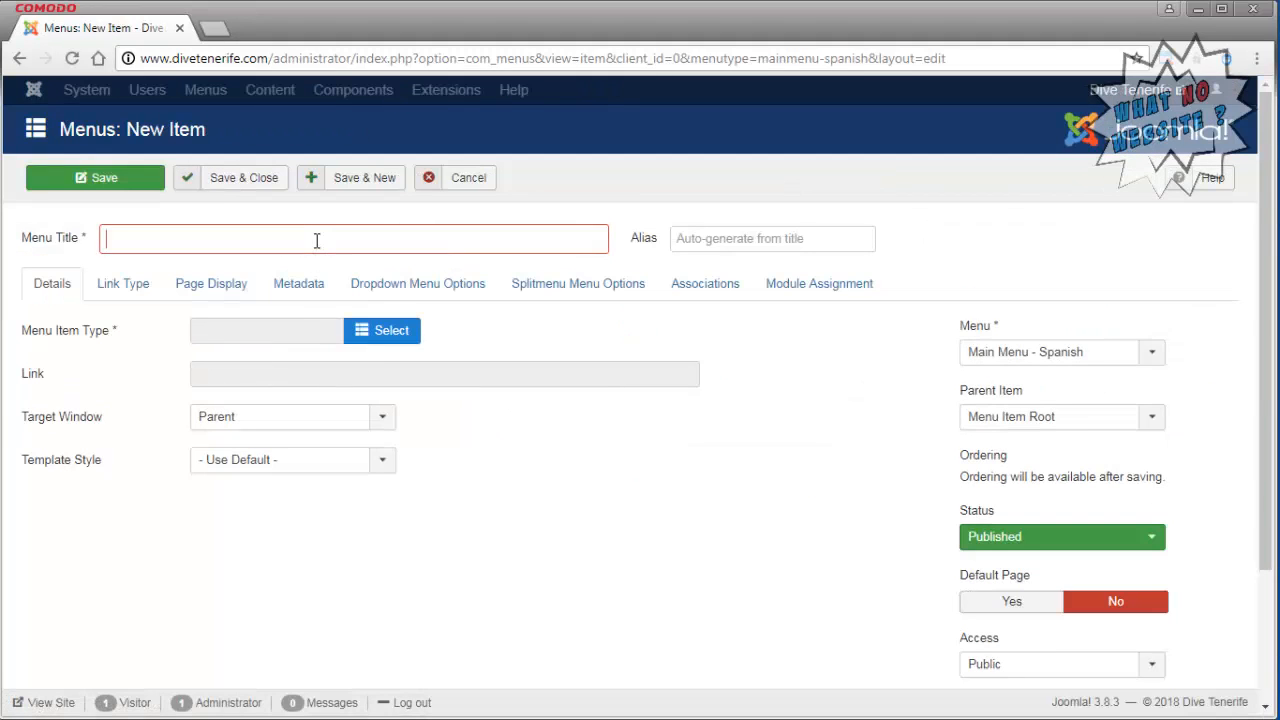
pyautogui.write('Cont')
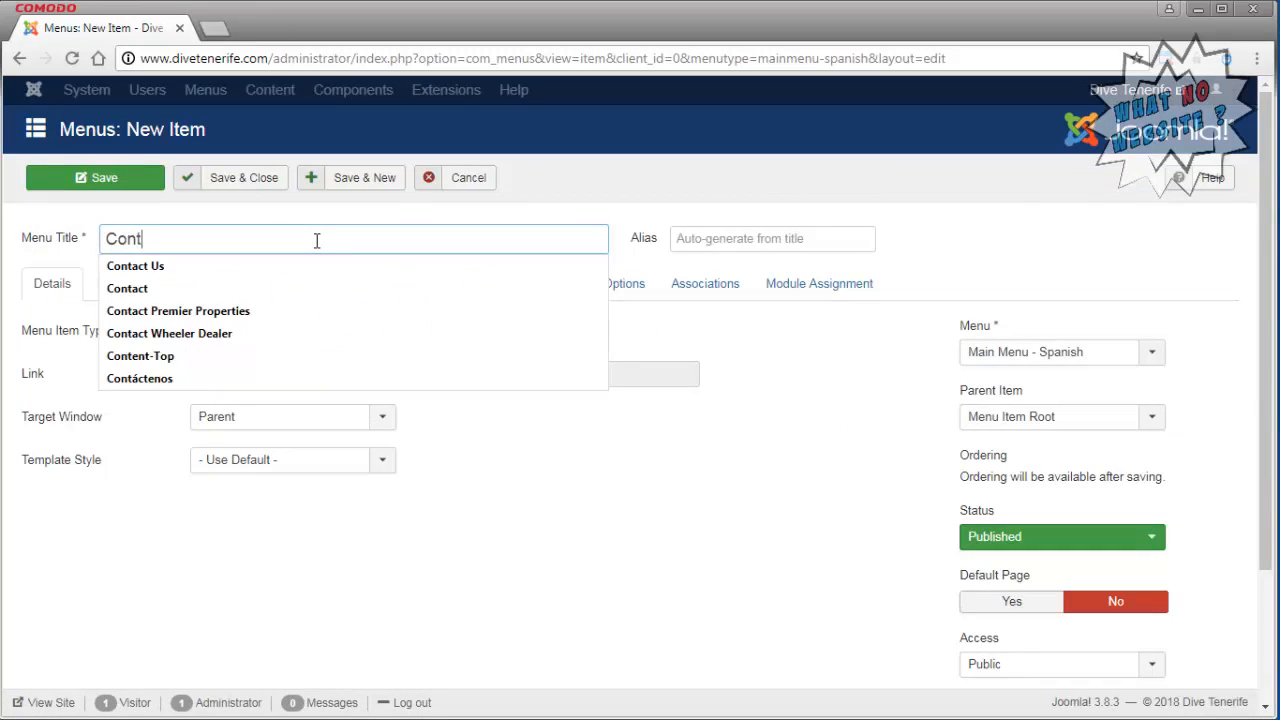
pyautogui.write('actanos')
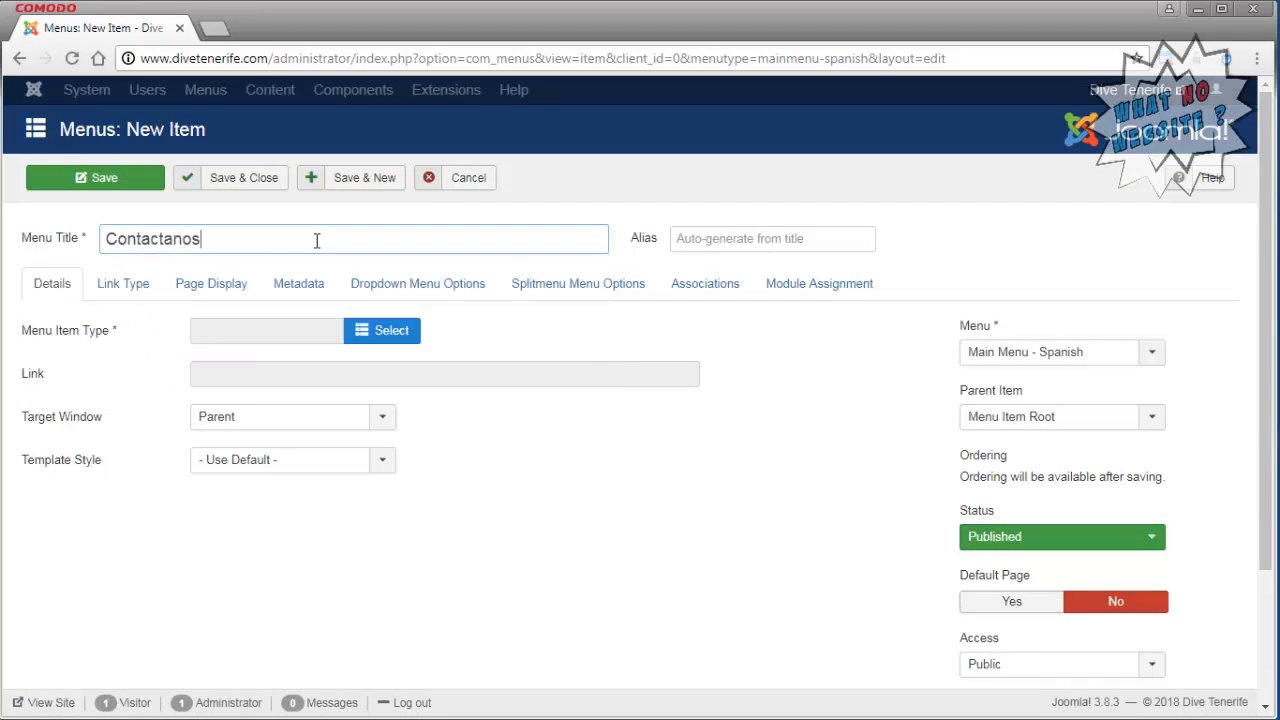
pyautogui.press('BackSpace')
pyautogui.press('BackSpace')
pyautogui.press('BackSpace')
pyautogui.press('BackSpace')
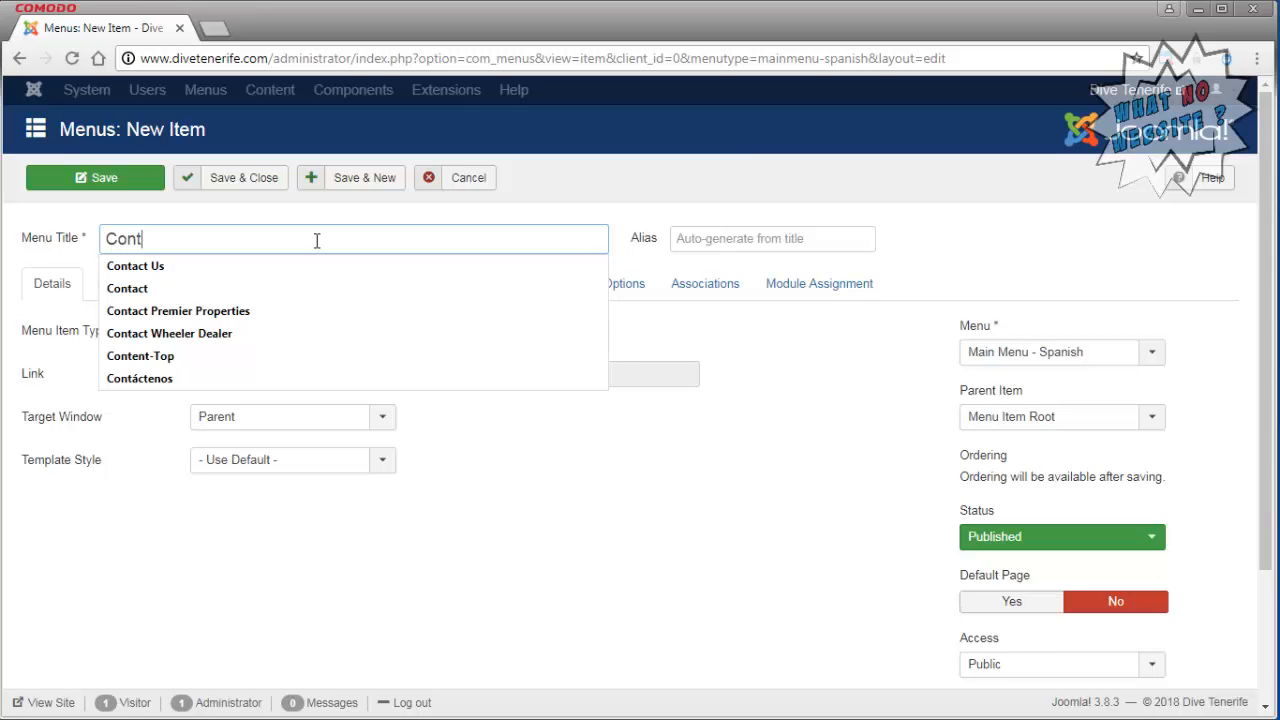
pyautogui.write('act')
pyautogui.write('en')
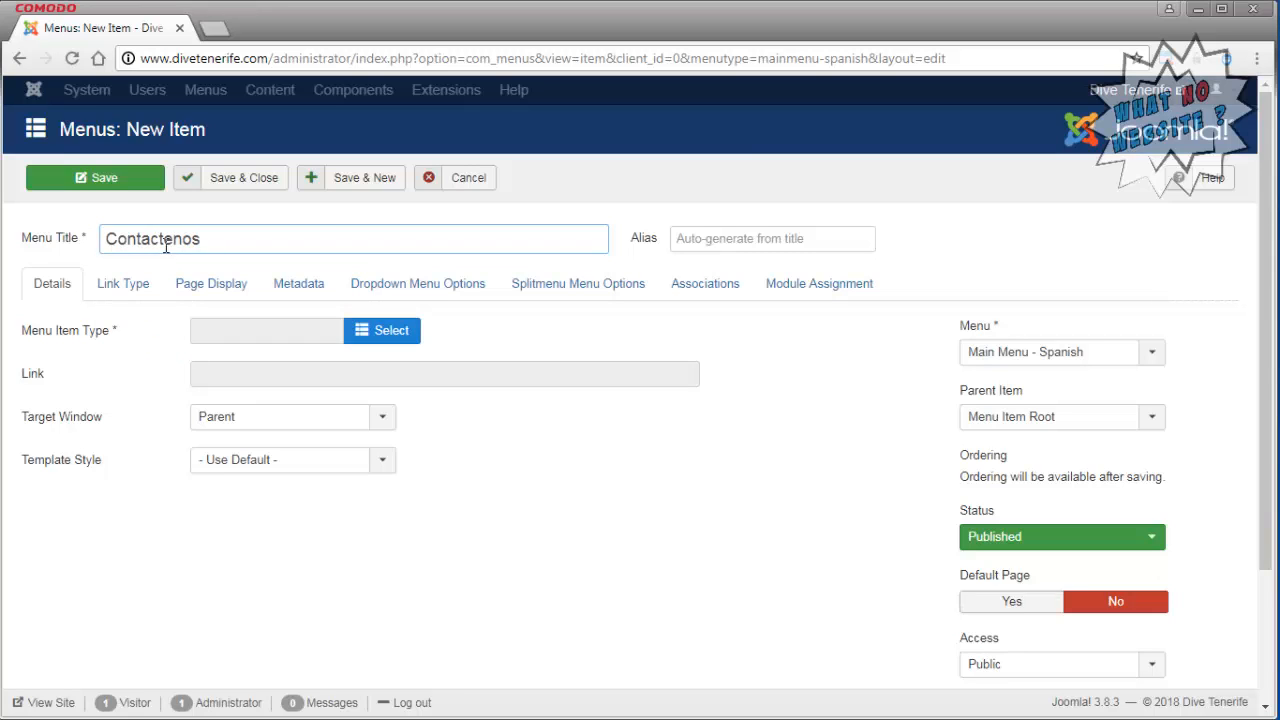
pyautogui.write('os')
# Set the Contactenos menu item's type to Single Contact and select Contact Dive Tenerife as its contact
pyautogui.click(365, 331)
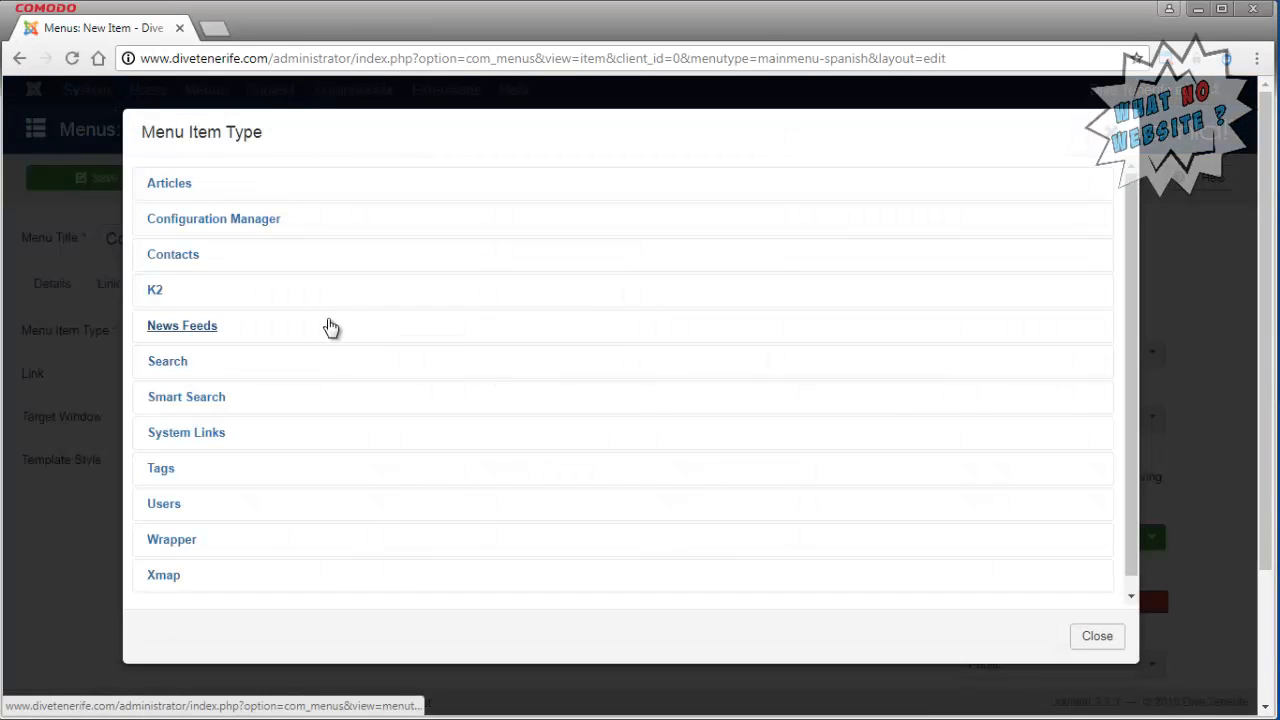
pyautogui.click(328, 259)
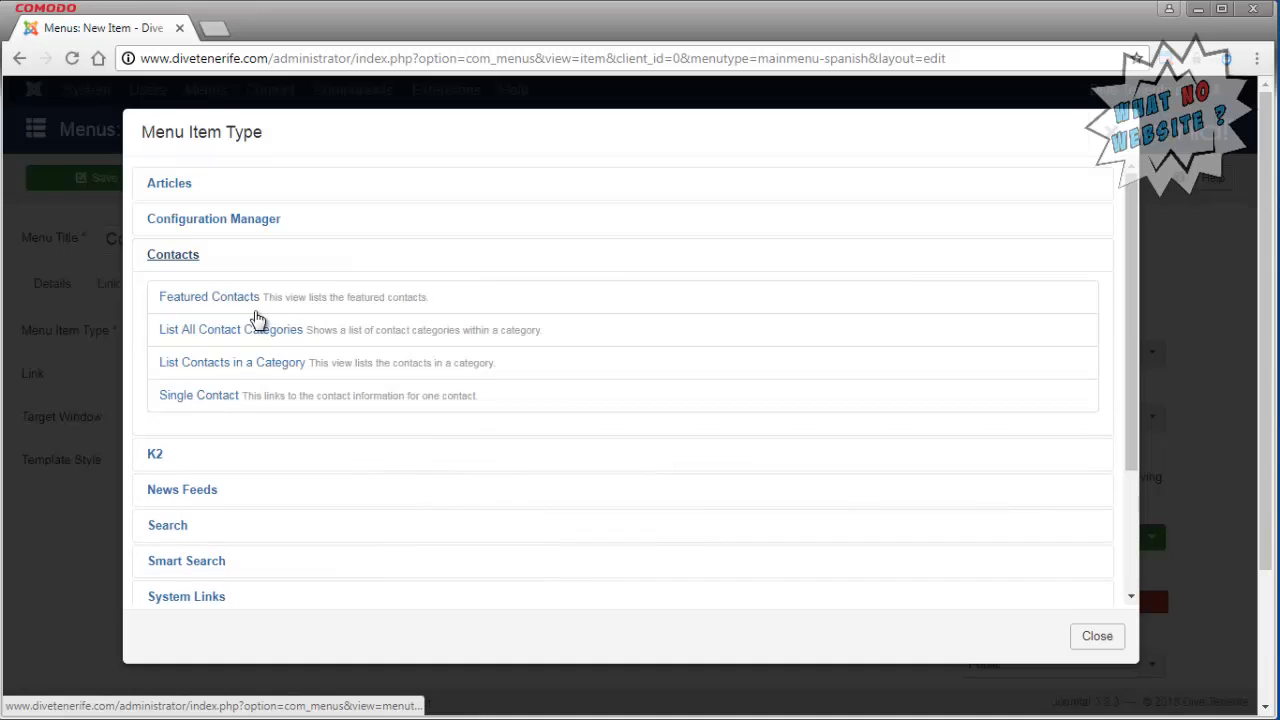
pyautogui.click(234, 395)
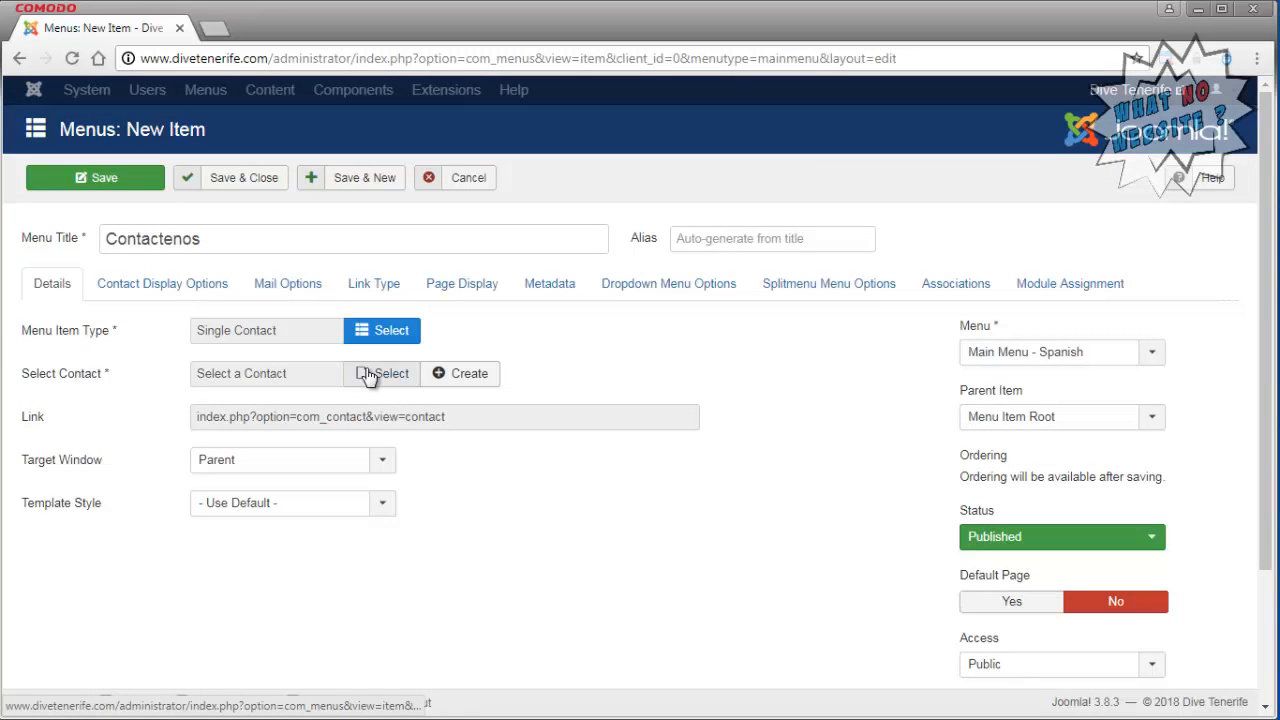
pyautogui.click(369, 374)
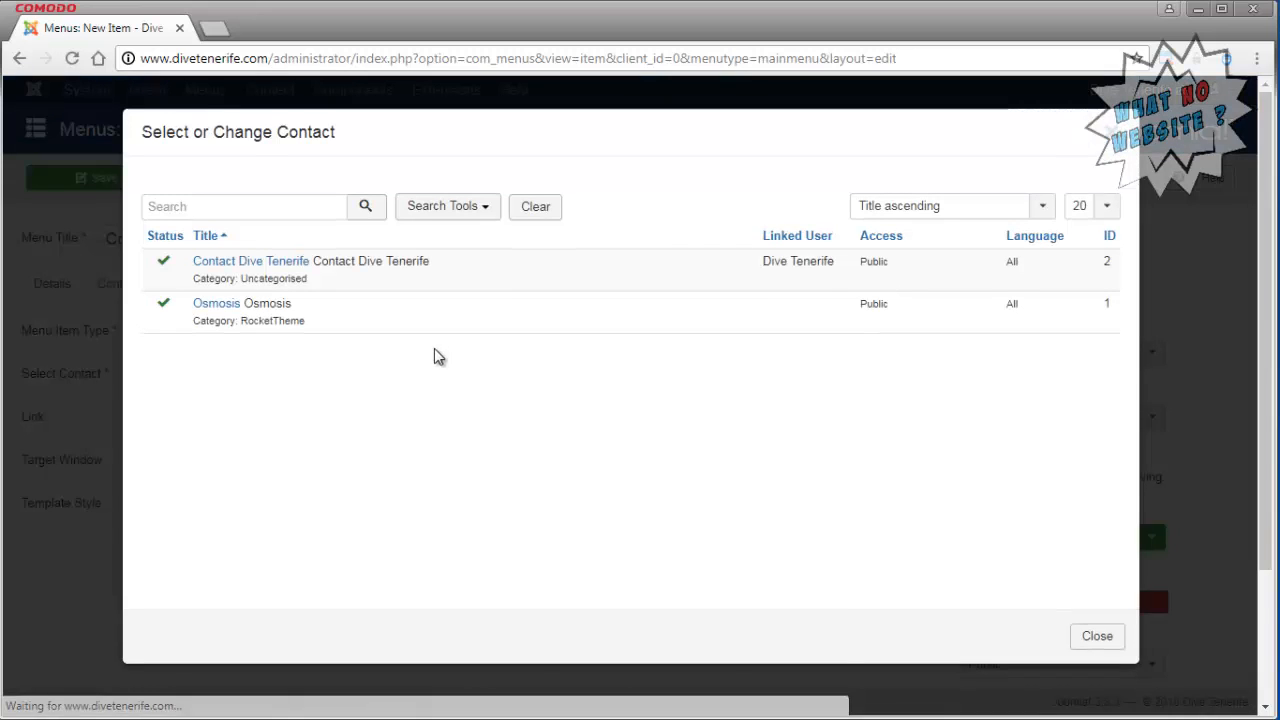
pyautogui.click(268, 262)
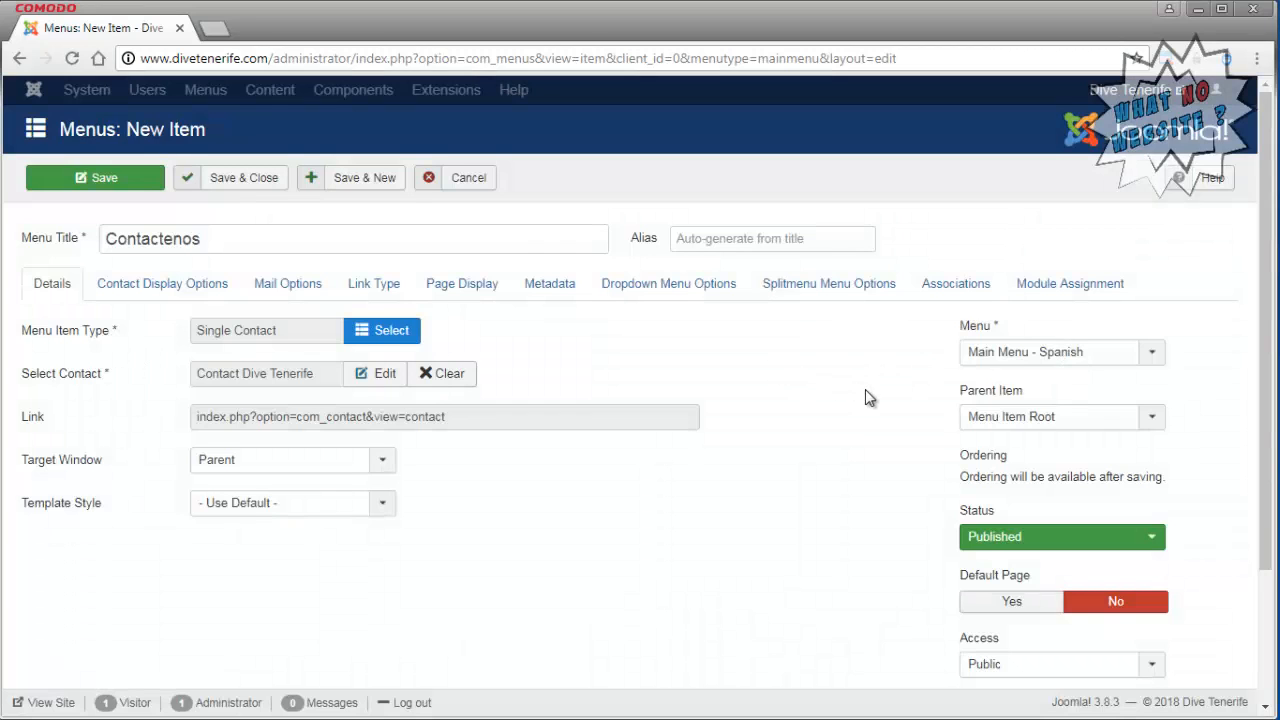
# Set the Contactenos menu item's language to Spanish (español), and save and close it
pyautogui.scroll(-3, 864, 392)
pyautogui.click(1034, 558)
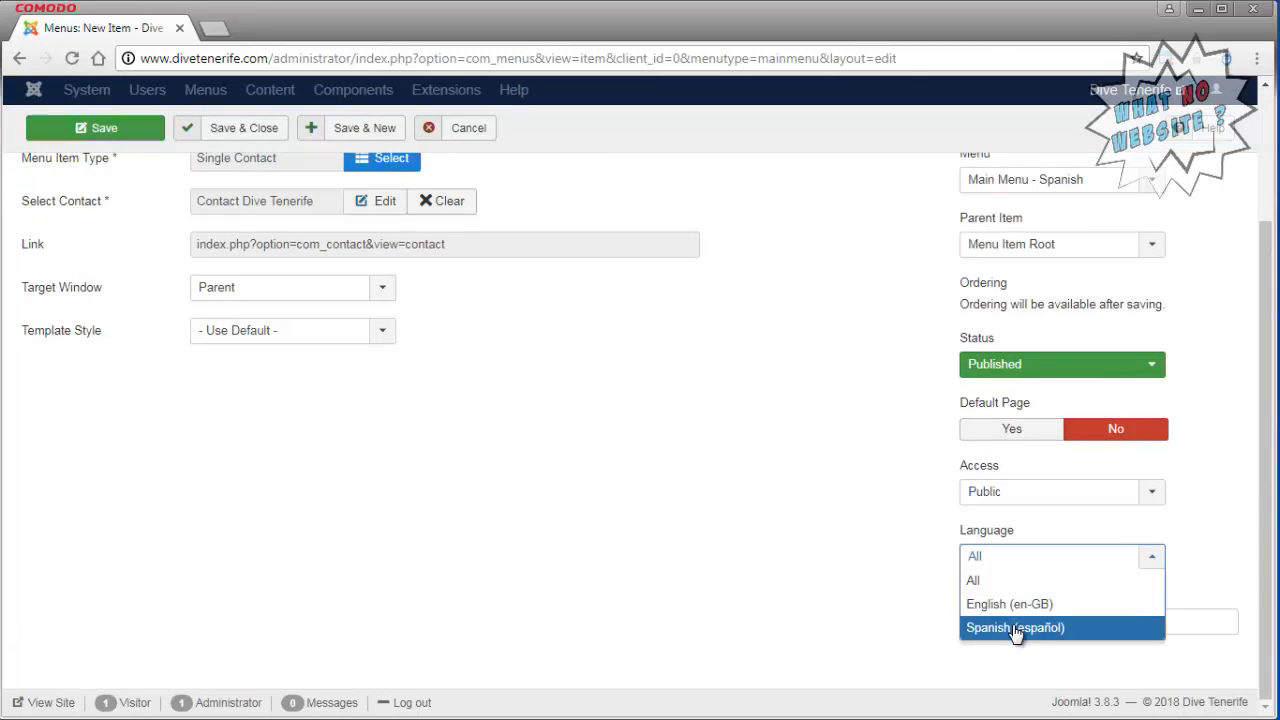
pyautogui.click(1015, 628)
pyautogui.scroll(3, 706, 394)
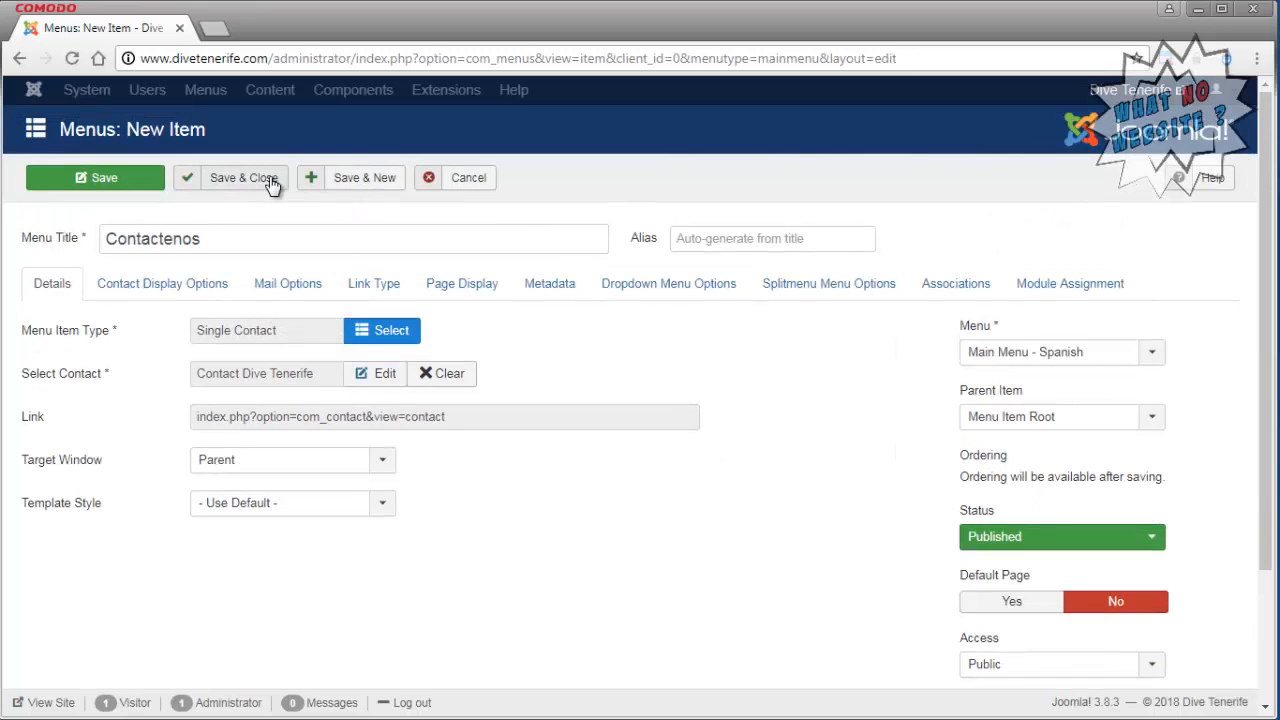
pyautogui.click(269, 177)
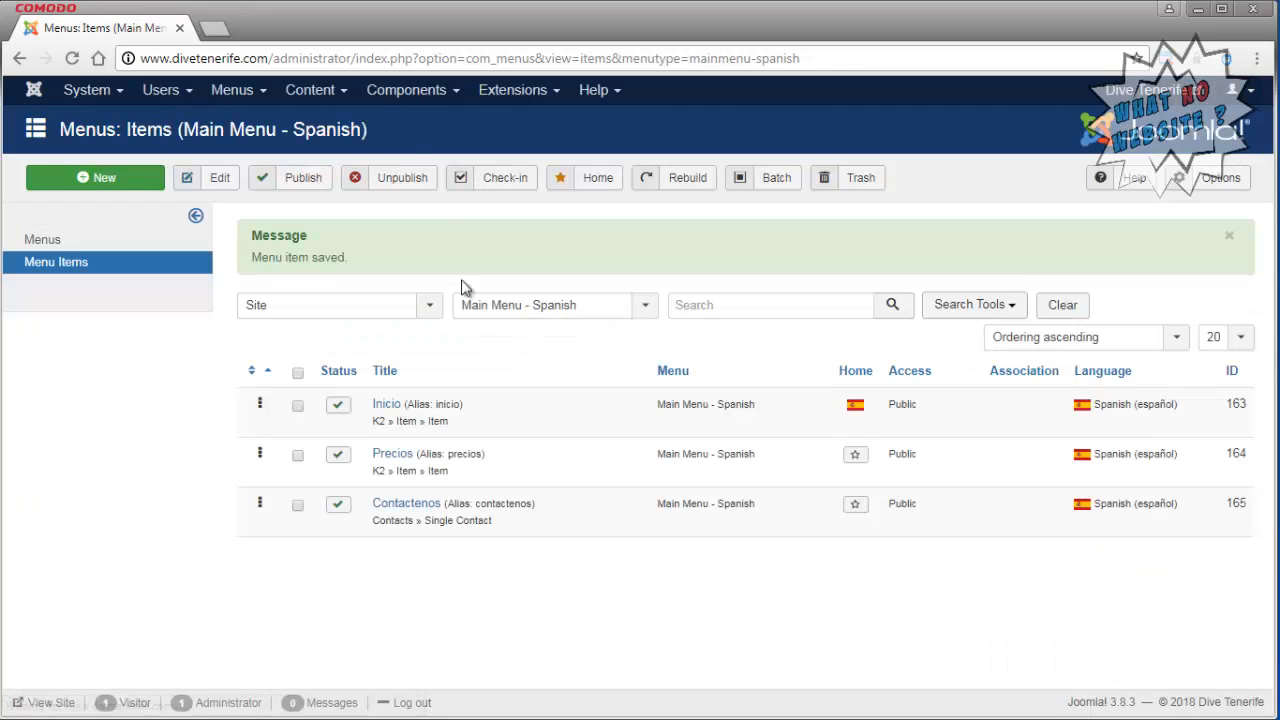
# Go to the Contacts component and open Contact Dive Tenerife for editing in a separate browser window
pyautogui.click(409, 92)
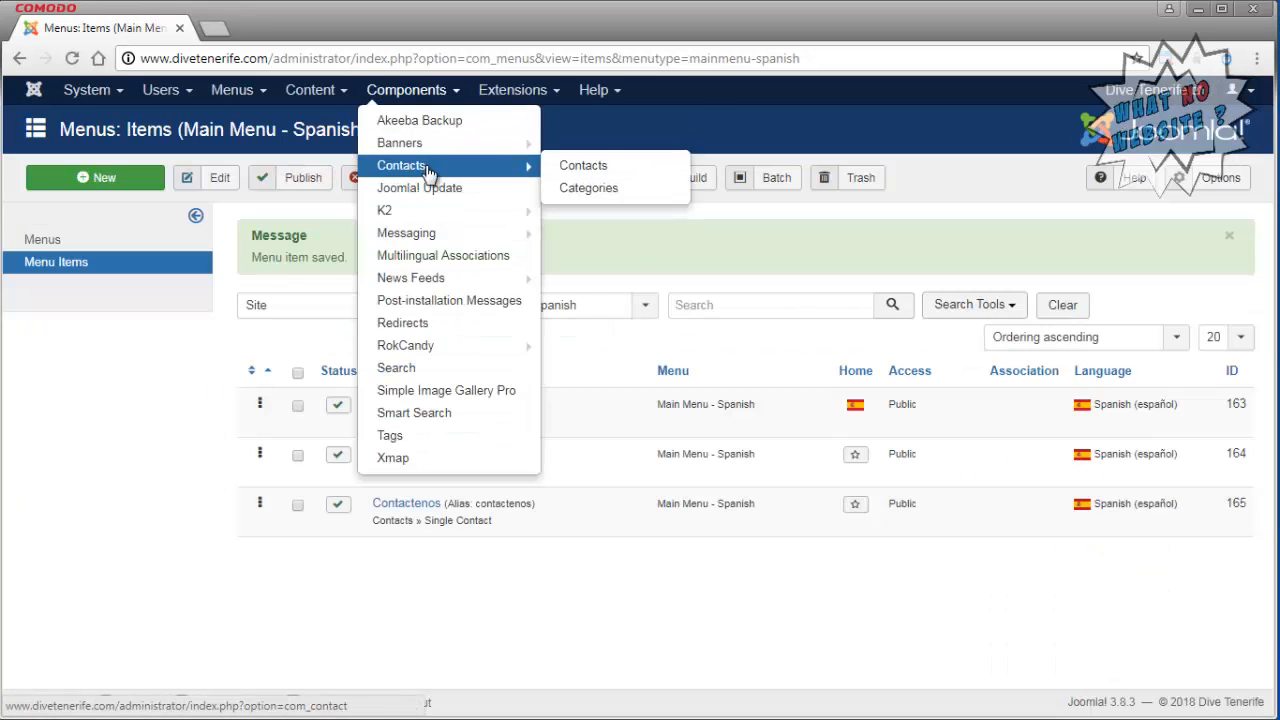
pyautogui.click(425, 166)
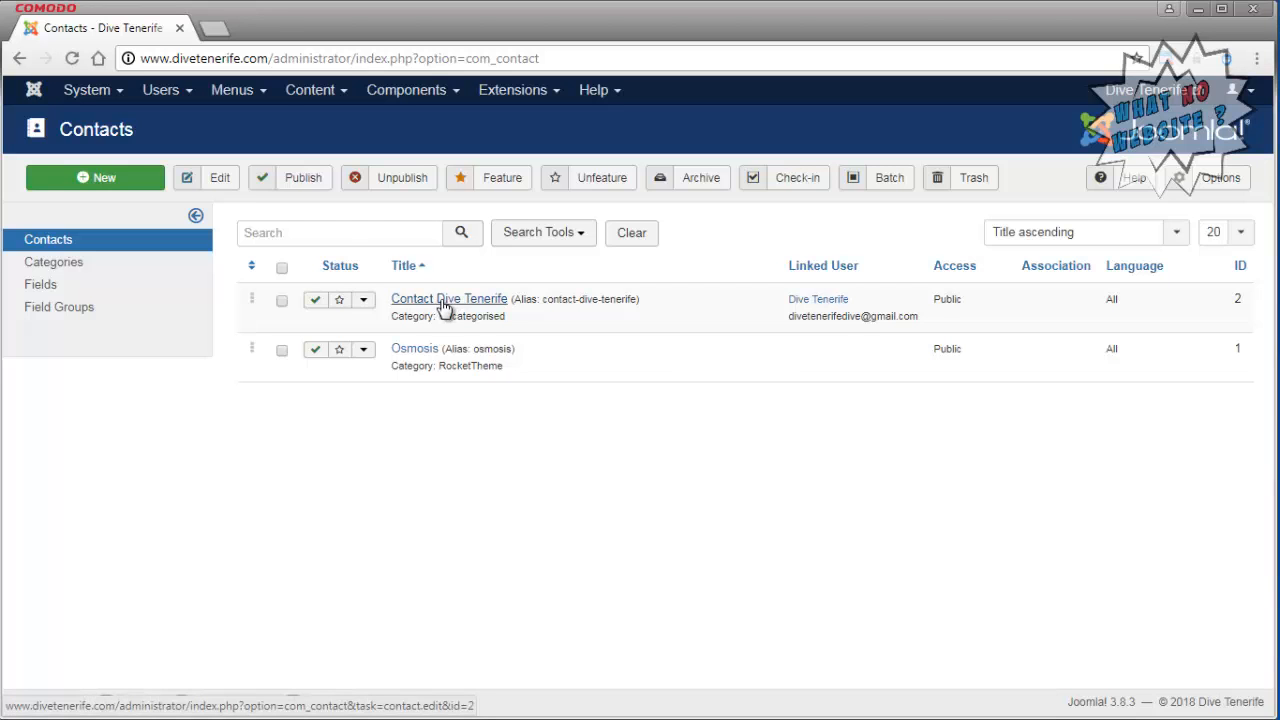
pyautogui.rightClick(445, 306)
pyautogui.click(533, 341)
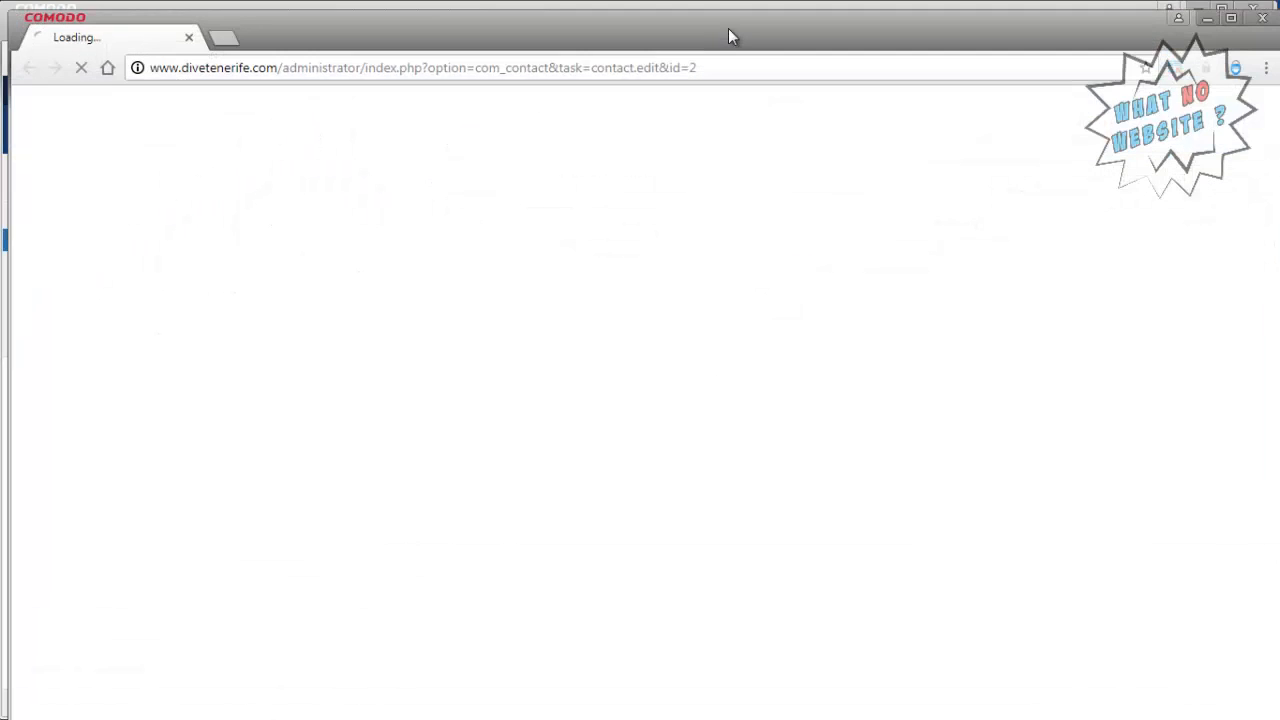
pyautogui.moveTo(729, 29); pyautogui.dragTo(0, 150)
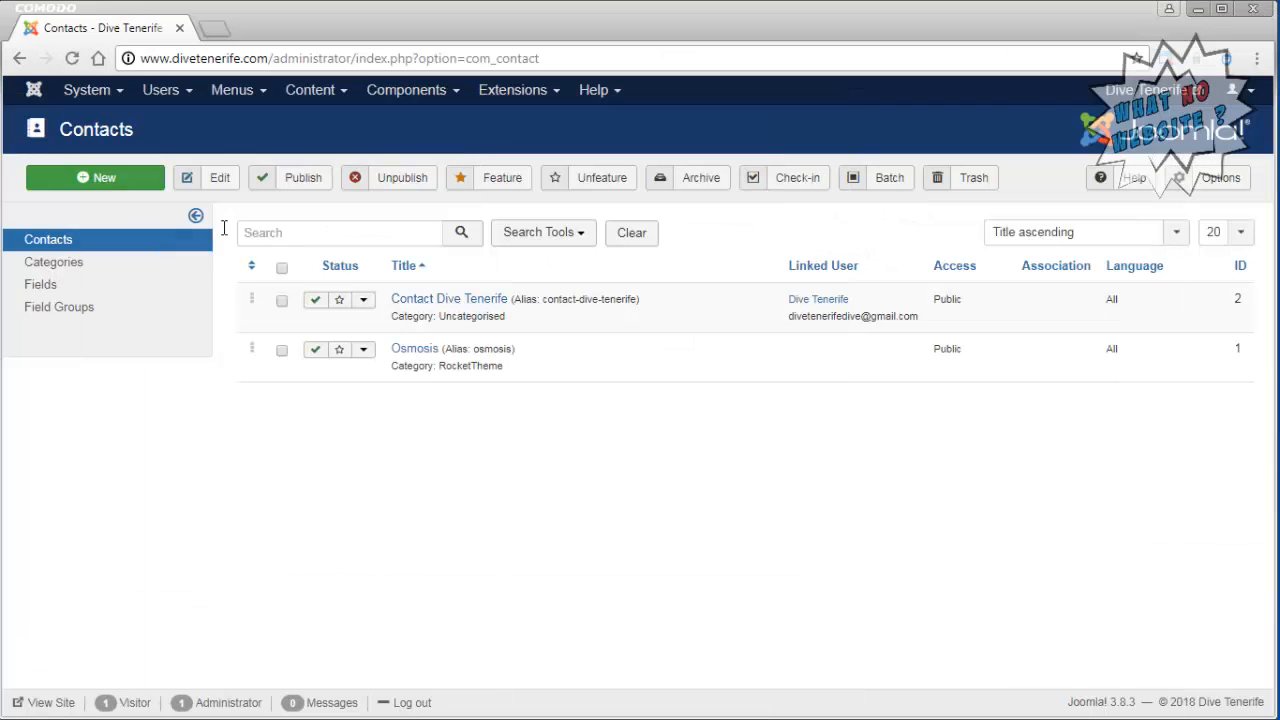
# Create a new contact and name it "Contactenos"
pyautogui.click(123, 180)
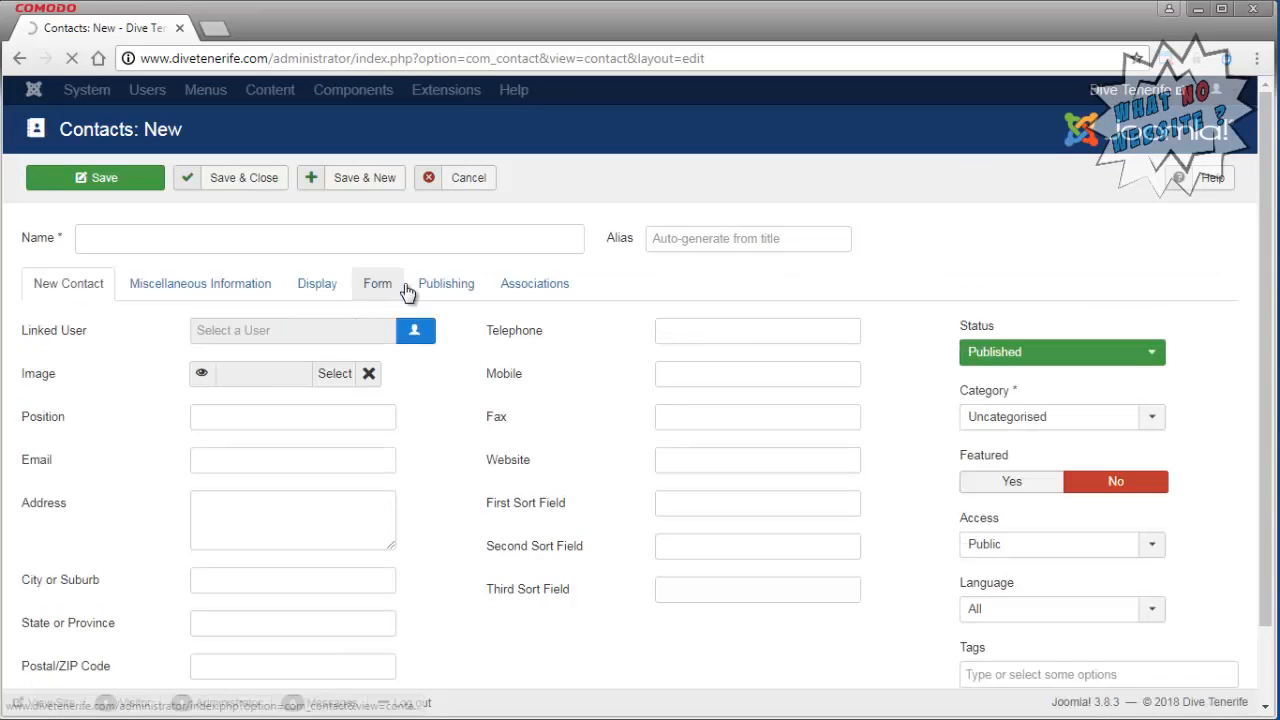
pyautogui.click(360, 228)
pyautogui.write('C')
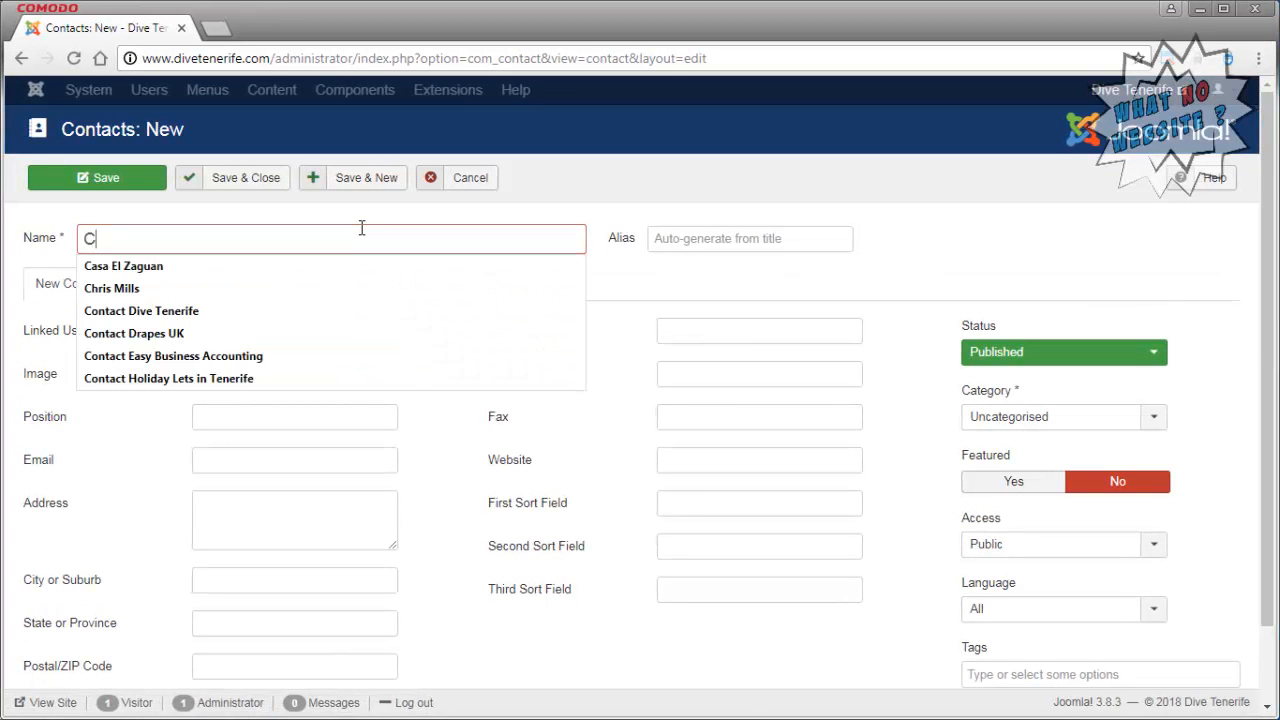
pyautogui.write('ontact')
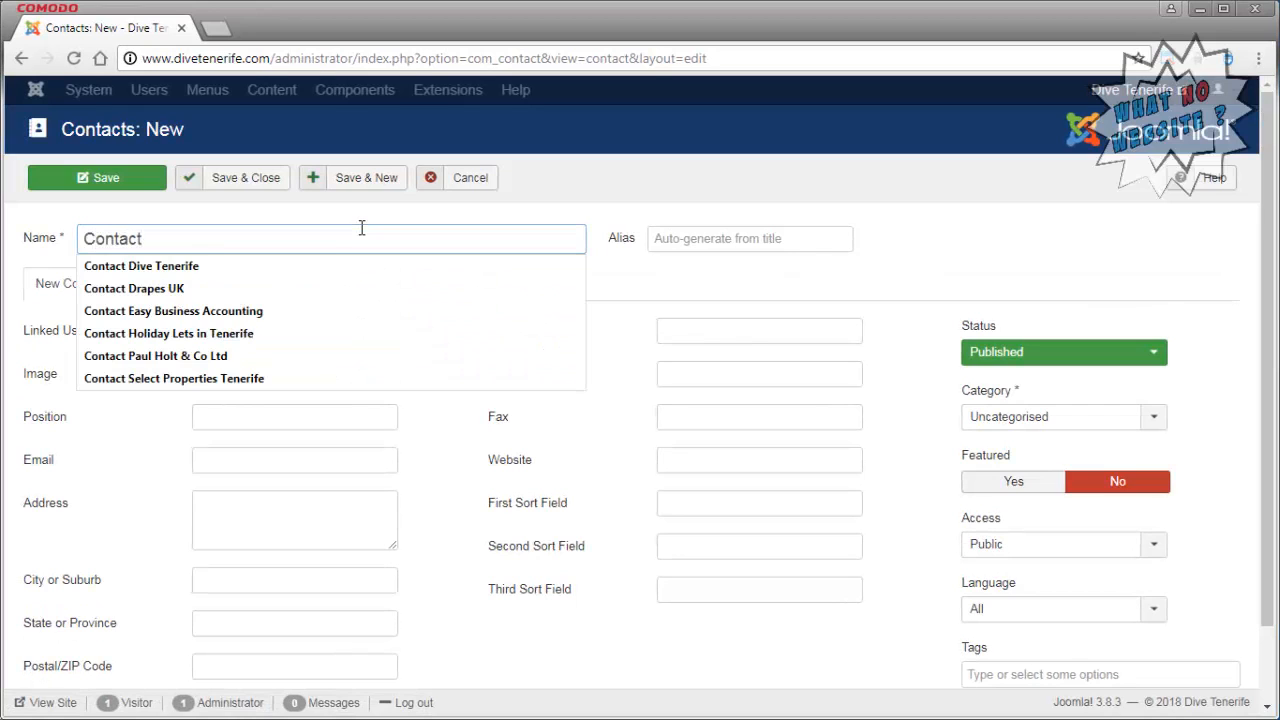
pyautogui.write('a')
pyautogui.press('BackSpace')
pyautogui.write('enos')
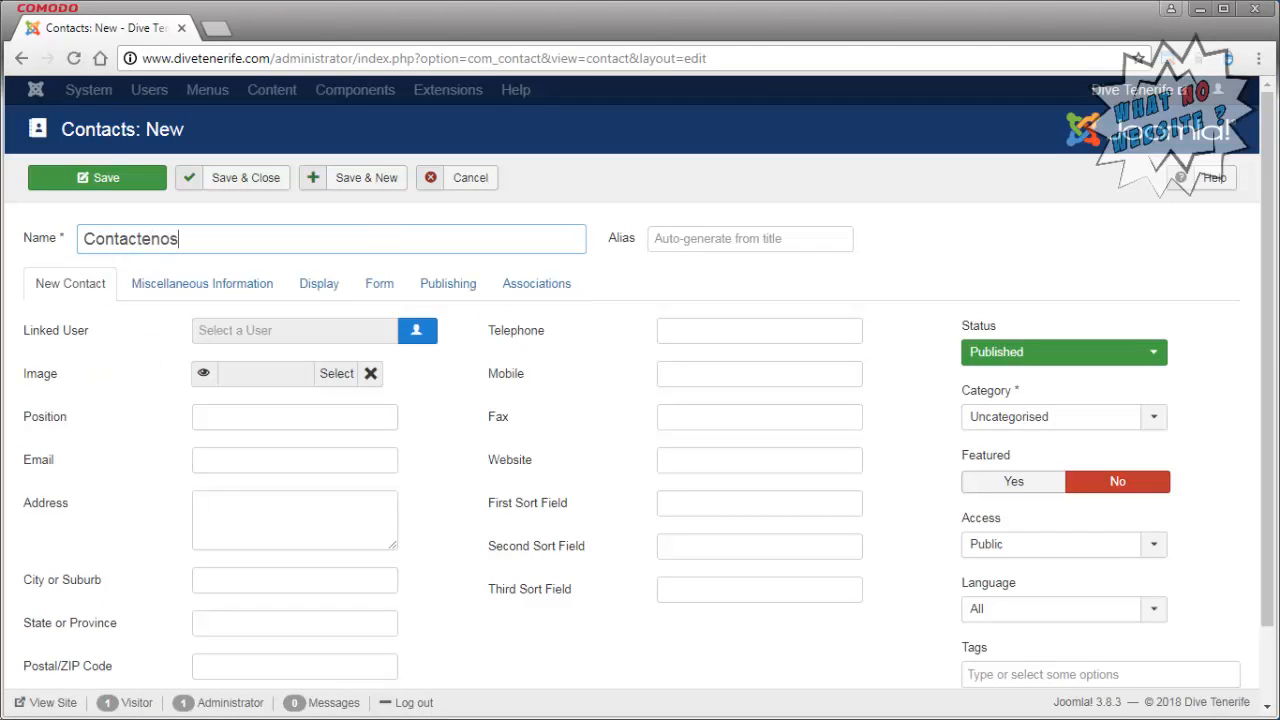
# Link the new contact to the Dive Tenerife user and fill in the contact's e-mail
pyautogui.click(420, 331)
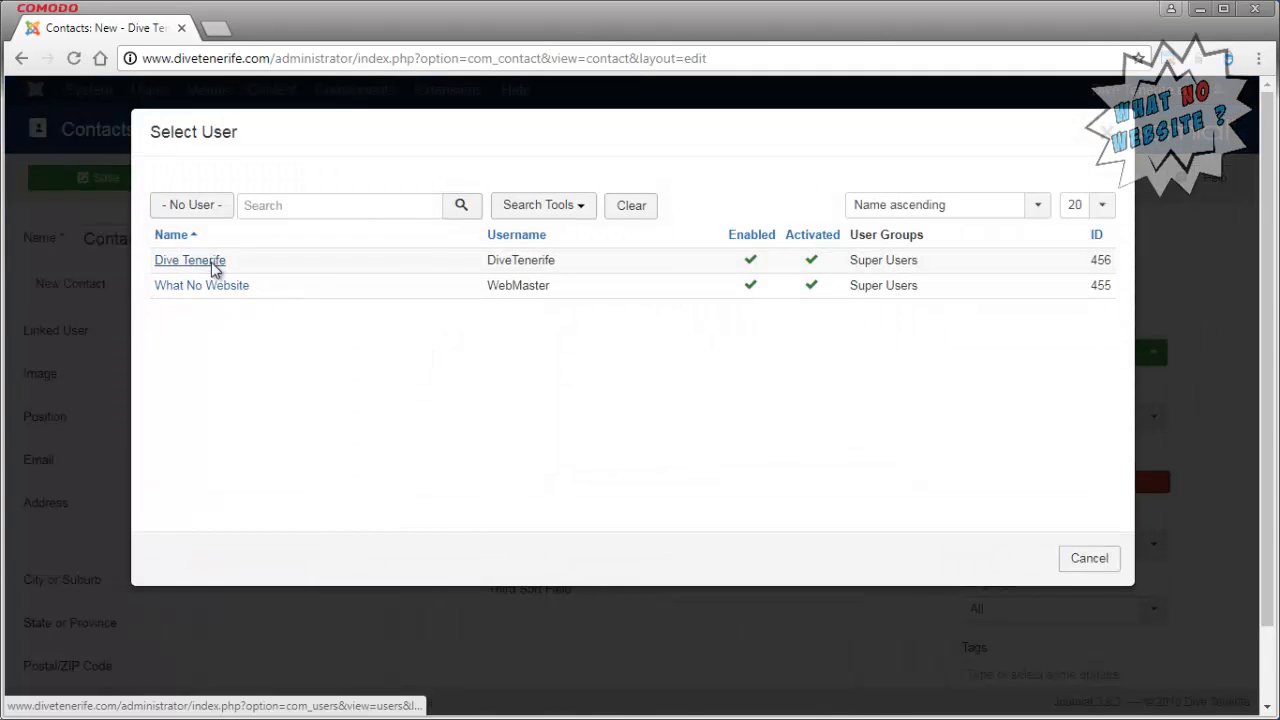
pyautogui.click(214, 263)
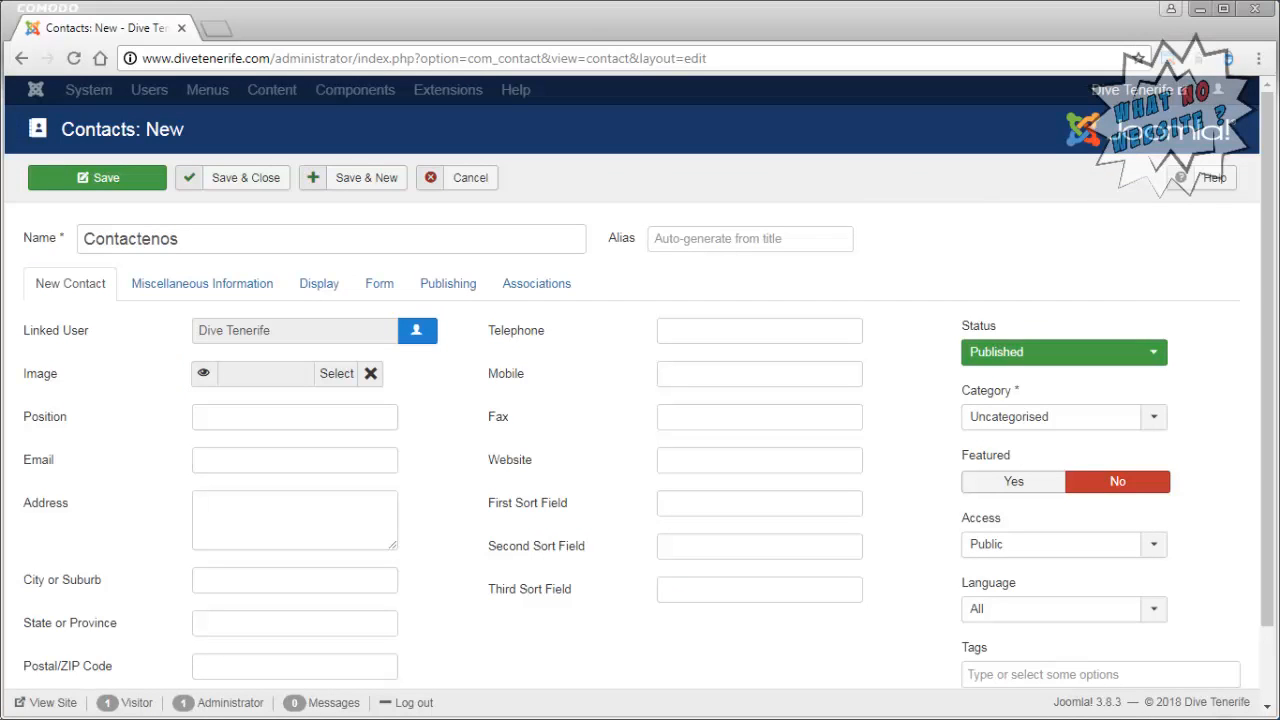
pyautogui.click(296, 459)
pyautogui.hotkey('ctrl', 'v')
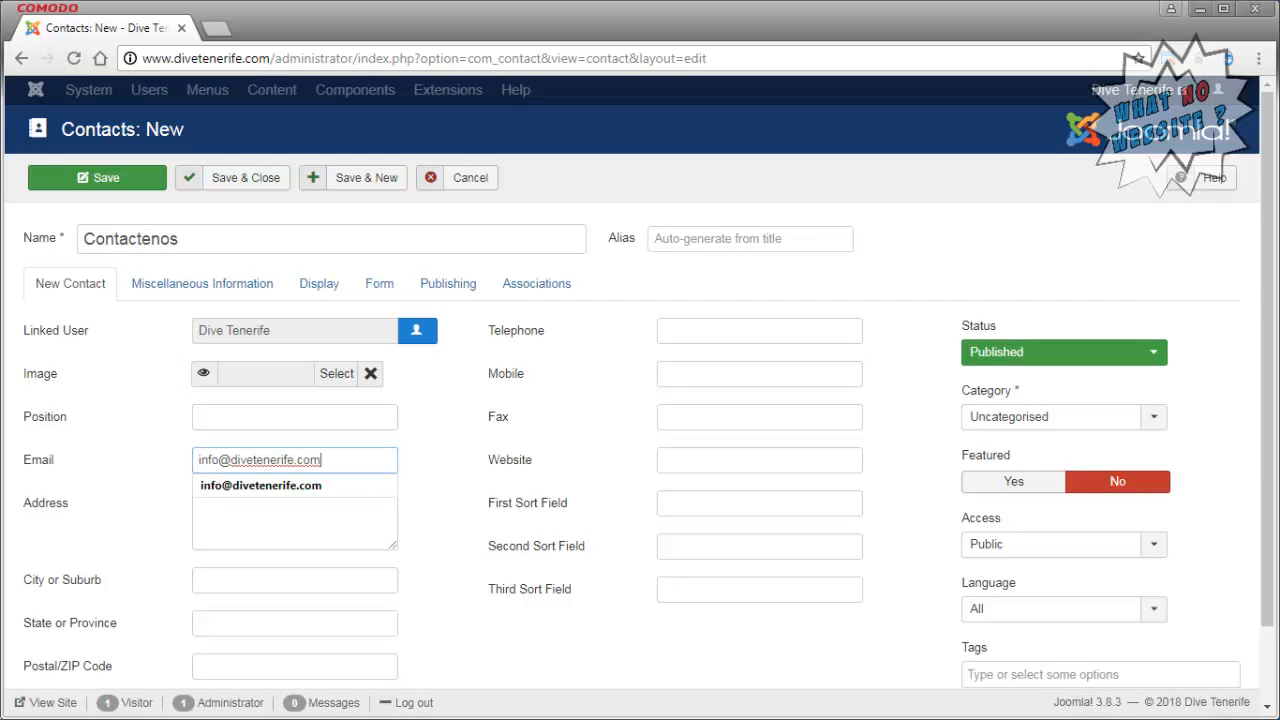
# Fill in the contact's street address and city, copying them from the existing Contact Dive Tenerife record
pyautogui.click(296, 497)
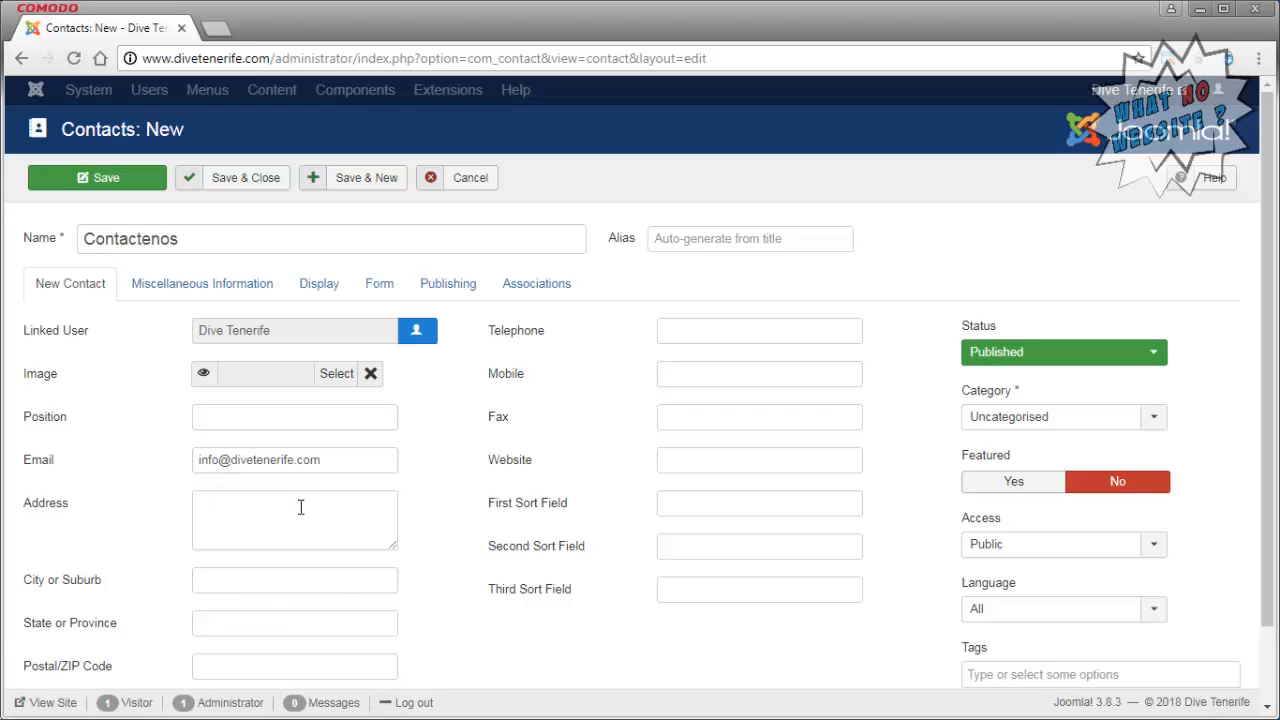
pyautogui.write('Calle Consuelo Alfonso Díaz Flores, 12')
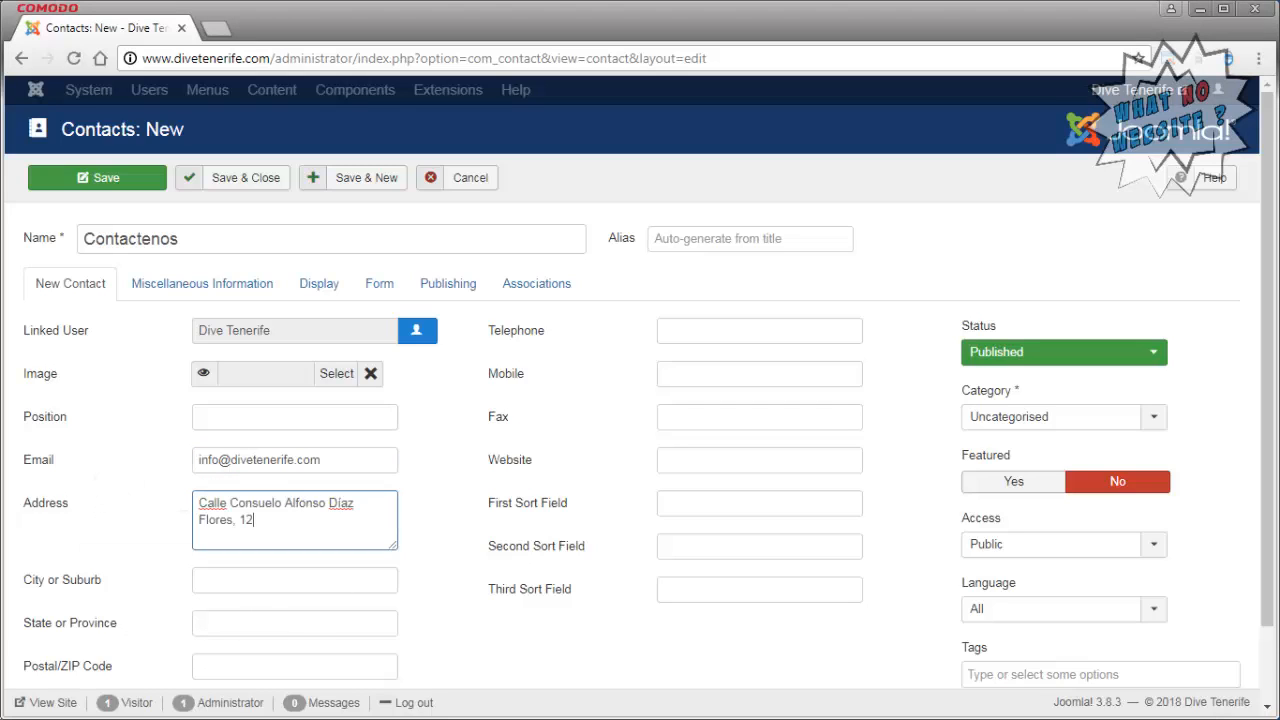
pyautogui.click(314, 581)
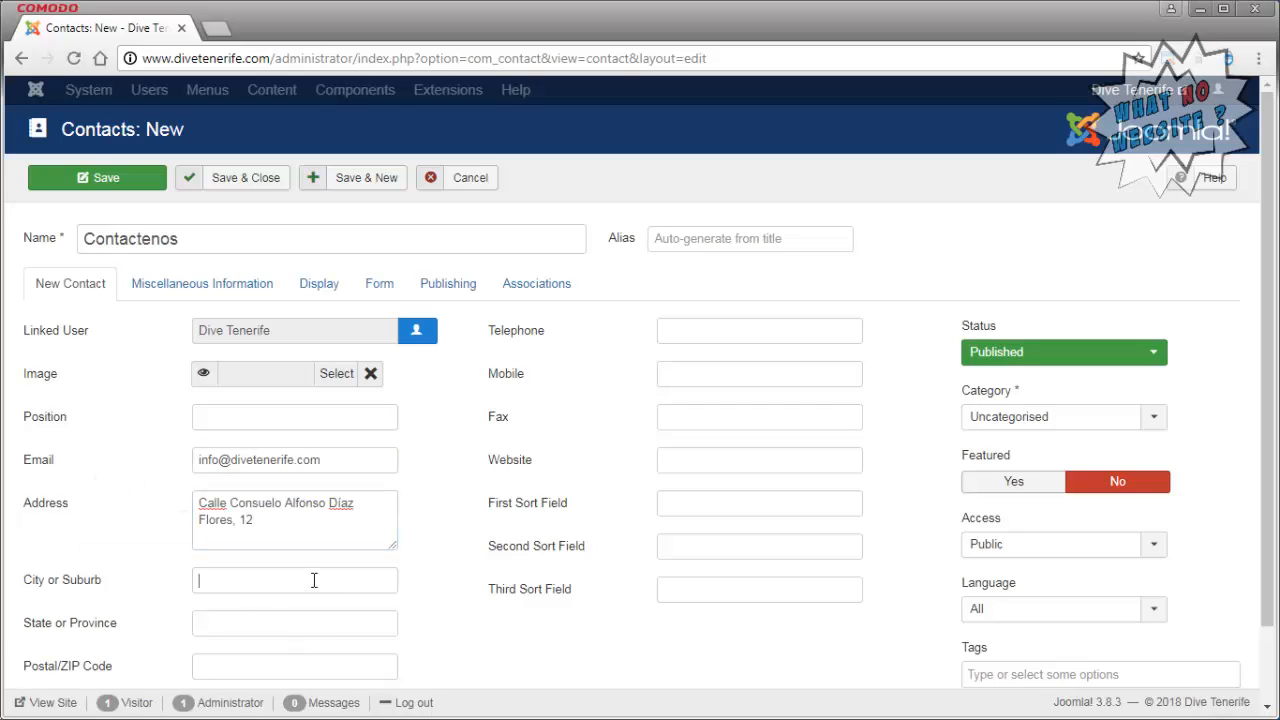
pyautogui.write('Las Galletas')
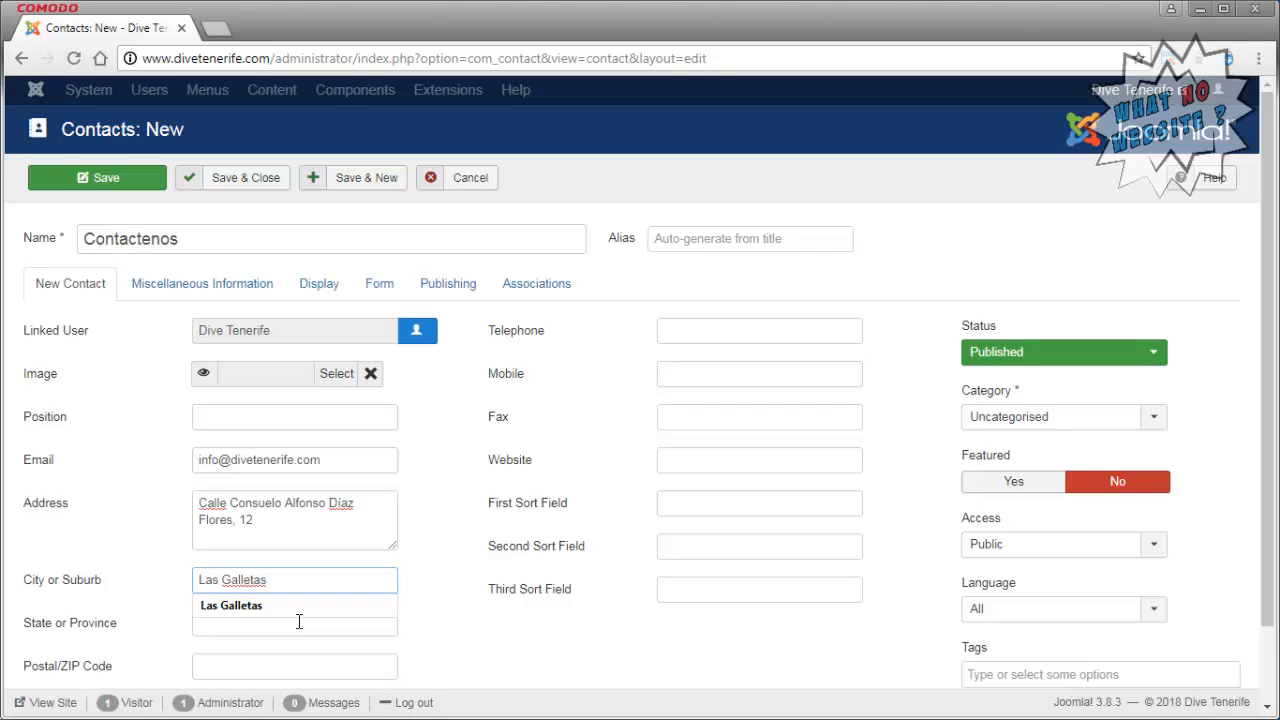
# Fill in the contact's state or province and its postal code
pyautogui.click(298, 622)
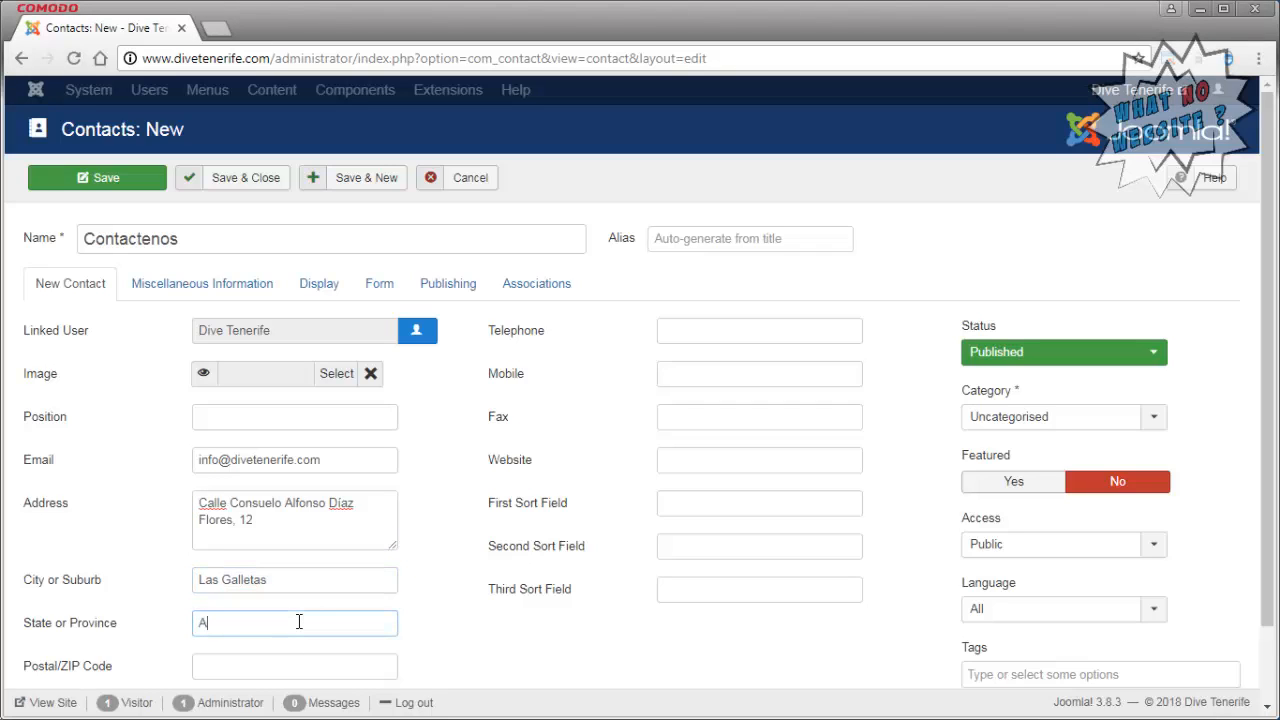
pyautogui.write('A')
pyautogui.press('Down')
pyautogui.press('Return')
pyautogui.scroll(-1, 428, 520)
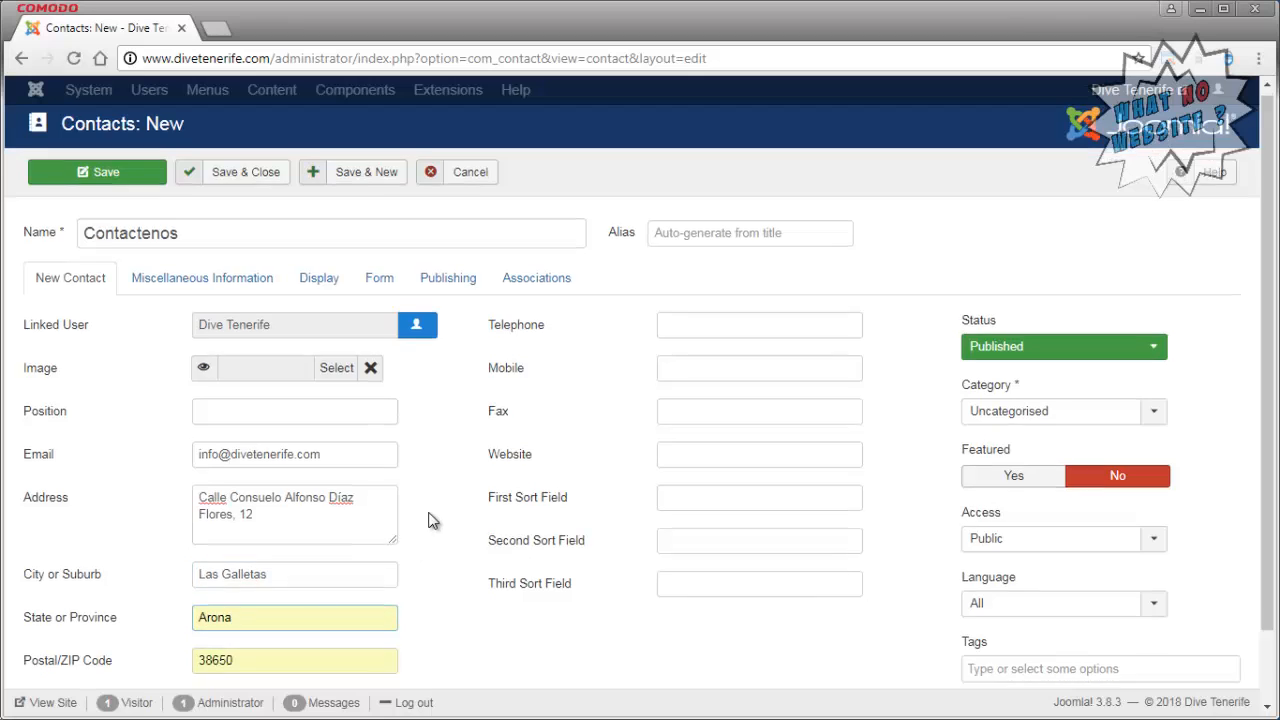
pyautogui.scroll(-1, 428, 520)
pyautogui.doubleClick(316, 568)
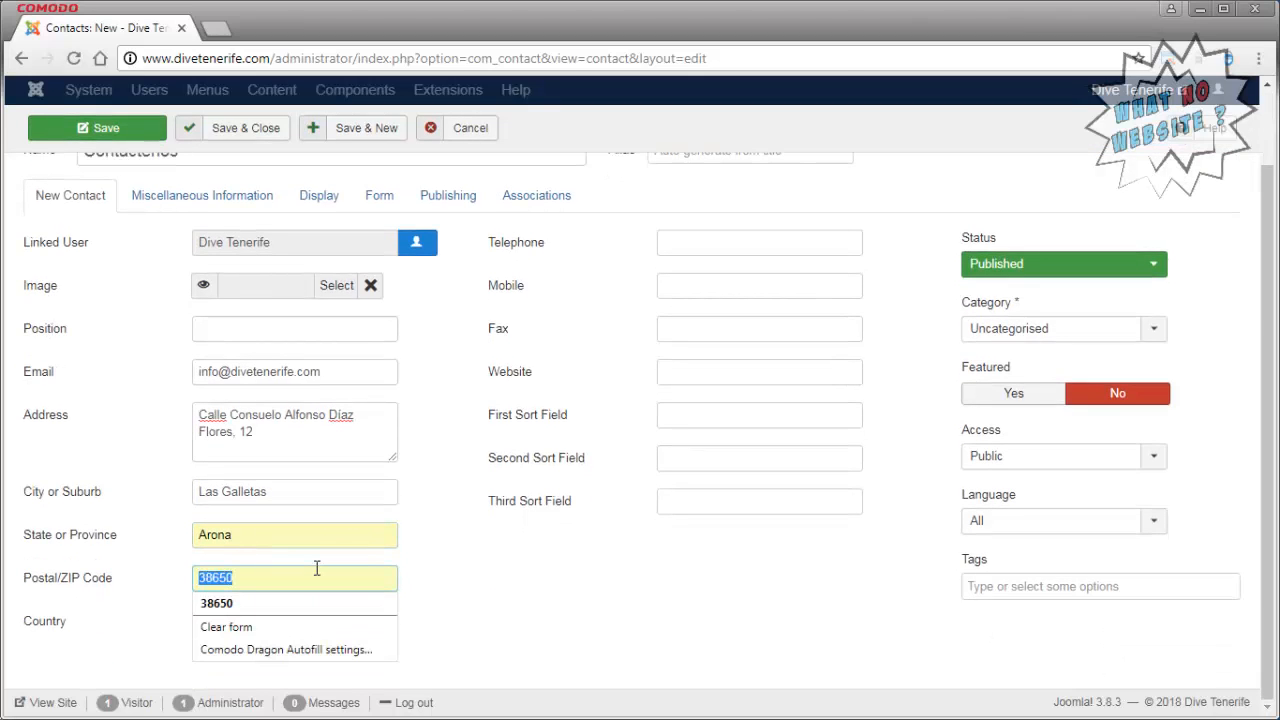
pyautogui.write('38631')
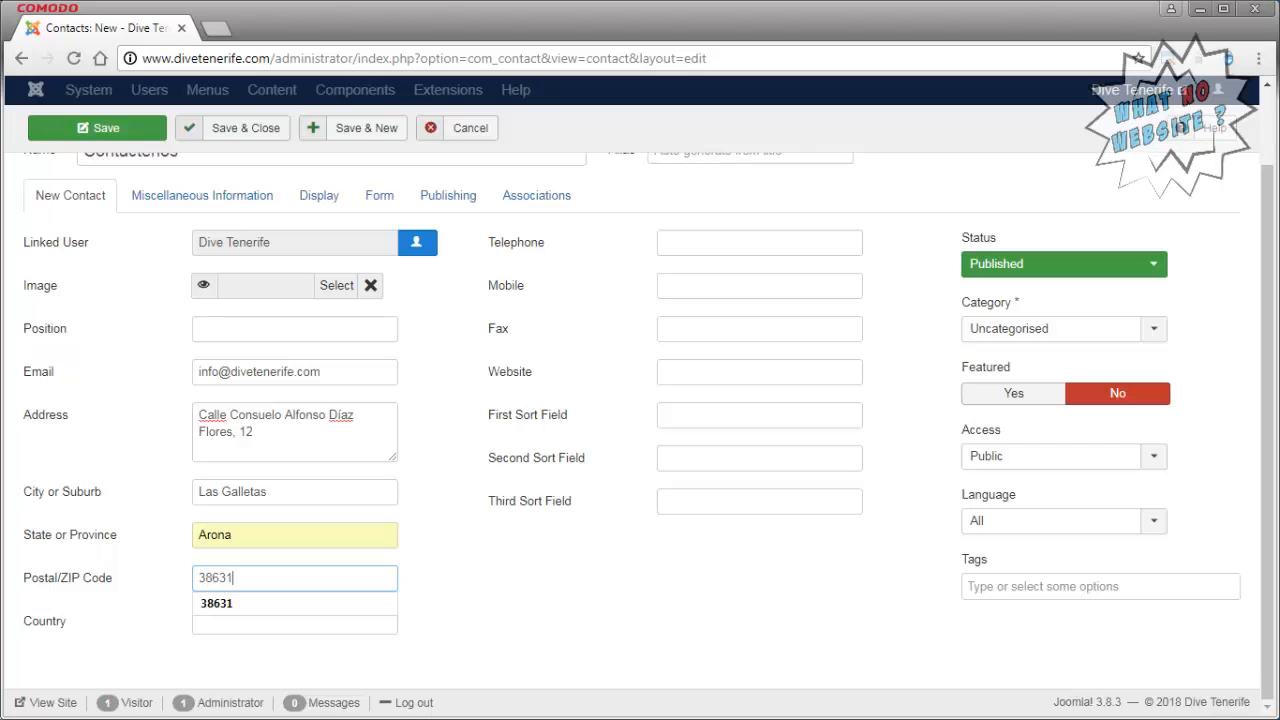
# Copy the telephone and mobile numbers from the existing contact into the new one, and save and close it
pyautogui.hotkey('alt', 'Tab')
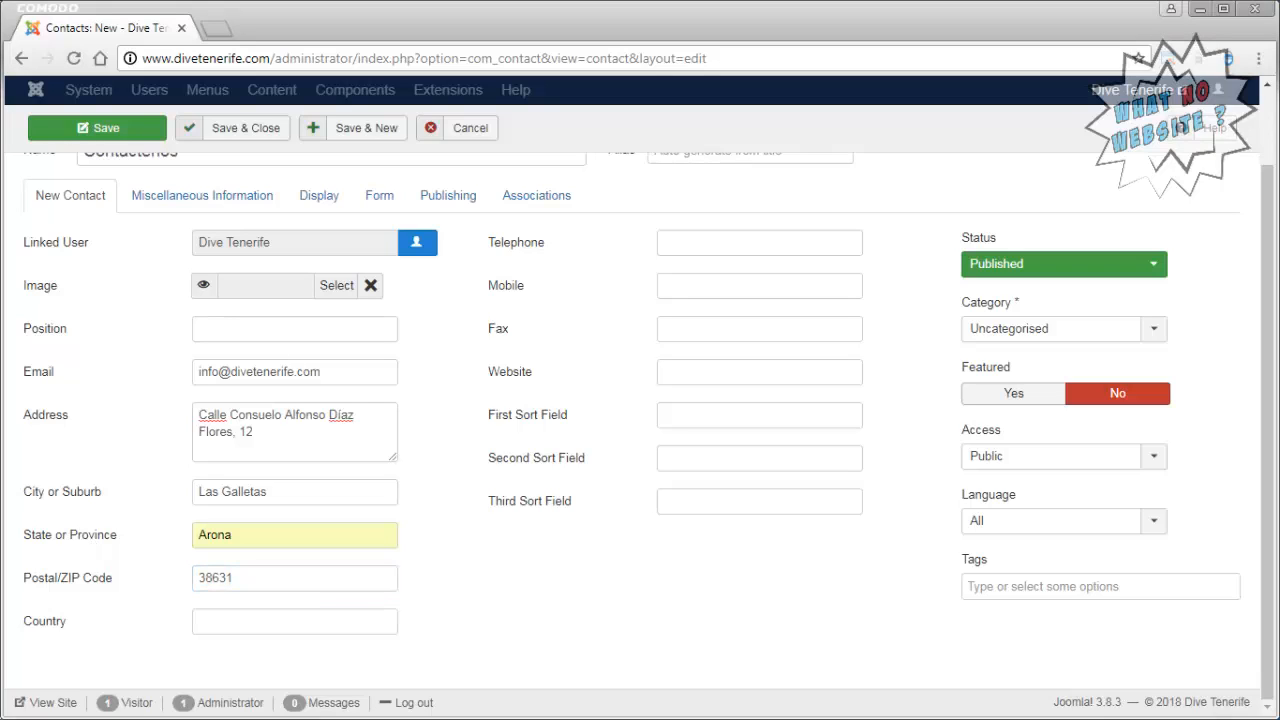
pyautogui.click(734, 237)
pyautogui.hotkey('ctrl', 'v')
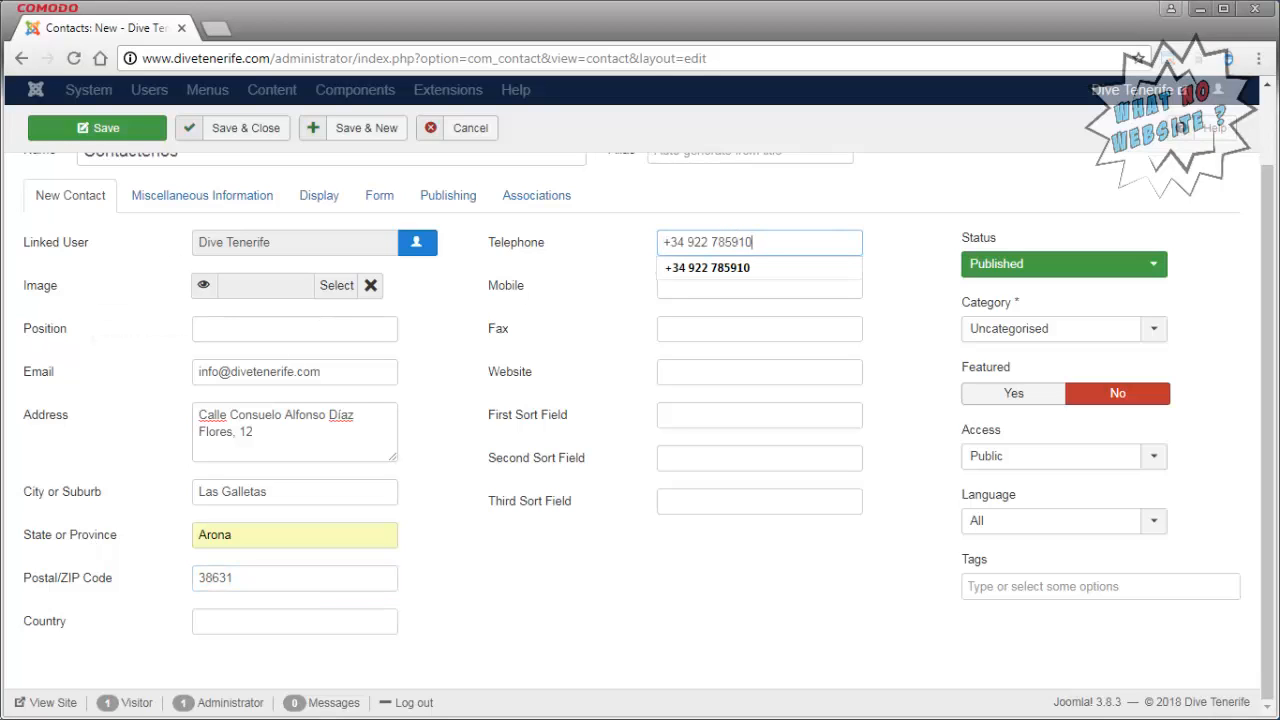
pyautogui.hotkey('alt', 'Tab')
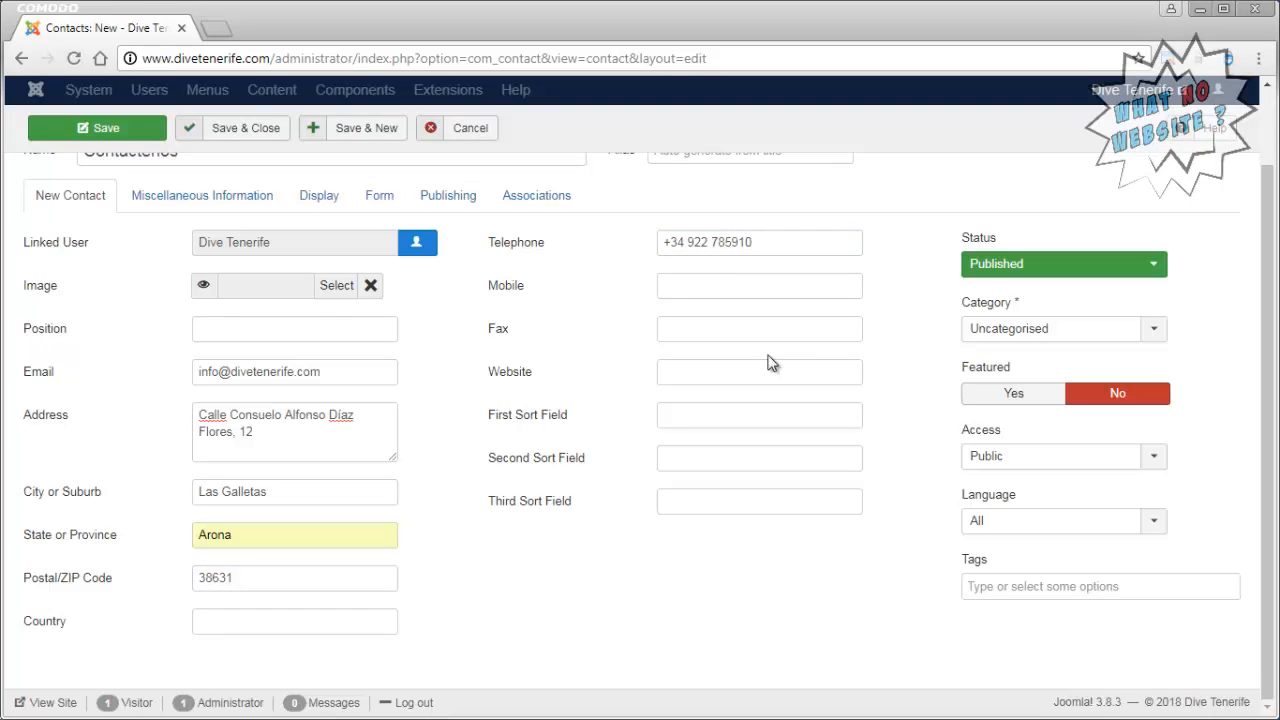
pyautogui.click(754, 289)
pyautogui.hotkey('ctrl', 'v')
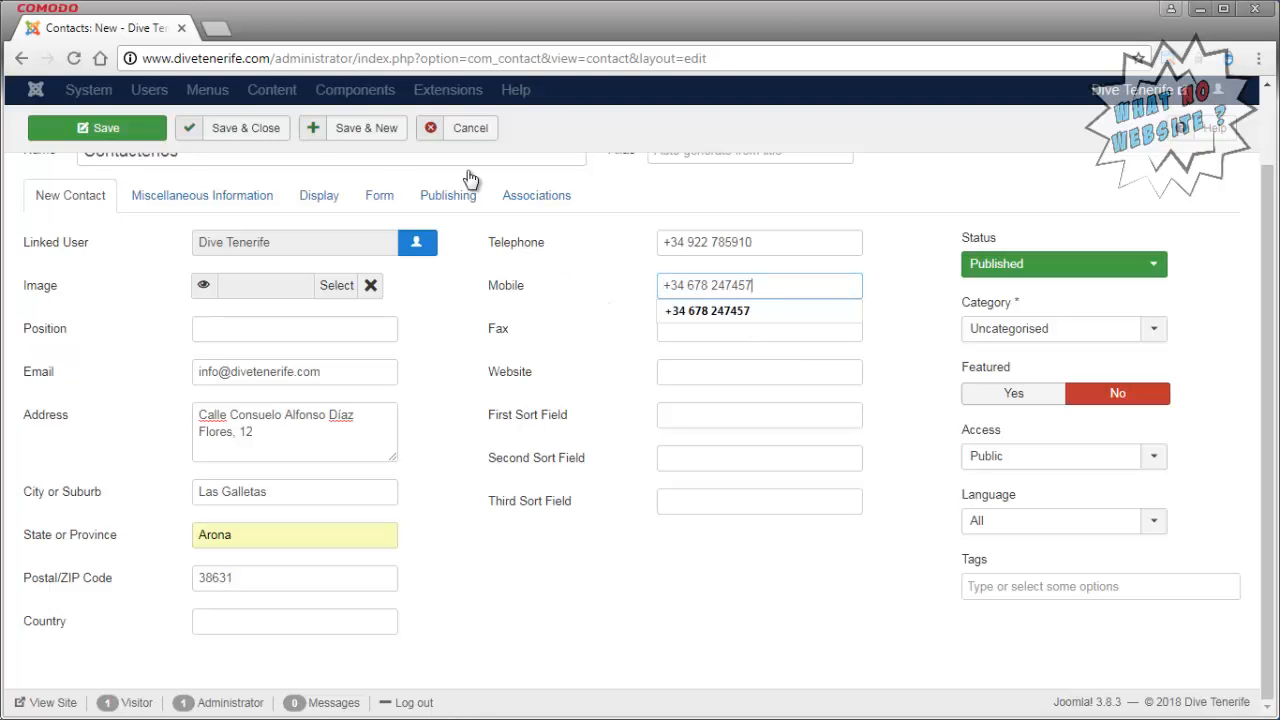
pyautogui.click(265, 133)
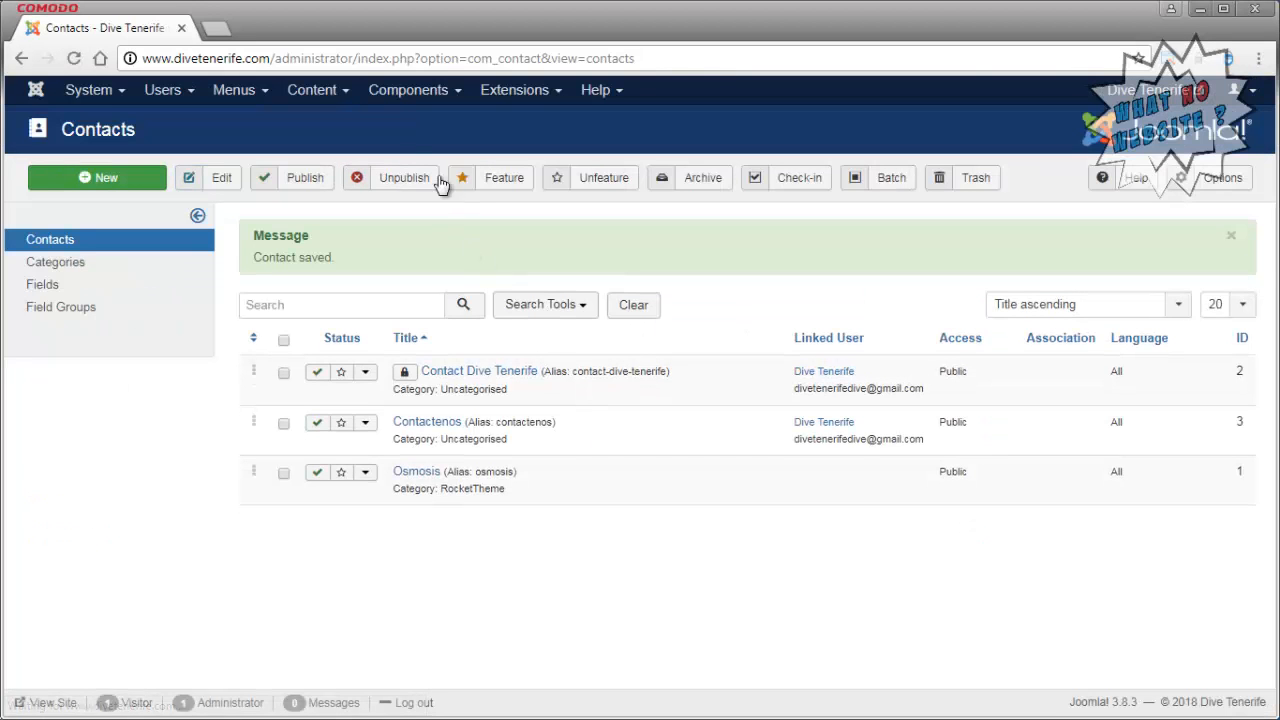
# Open the Contactenos item of Main Menu - Spanish and check the details of its selected contact without changing them
pyautogui.click(246, 90)
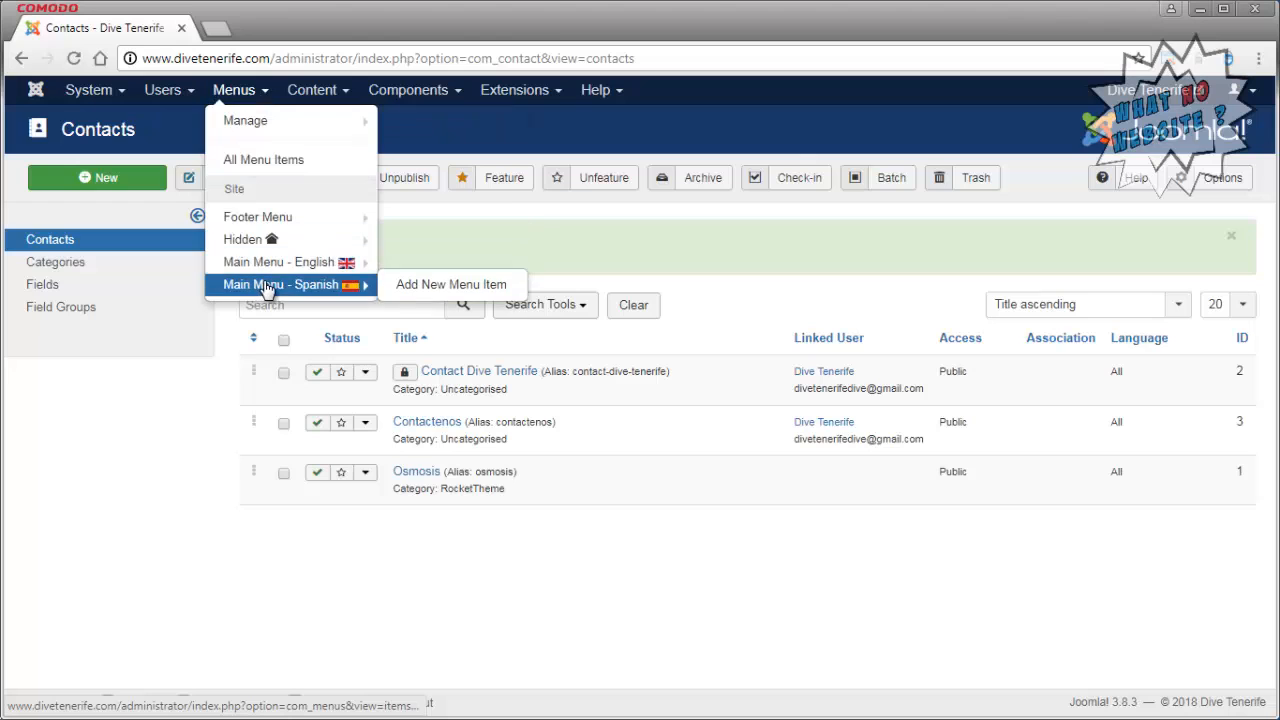
pyautogui.click(266, 286)
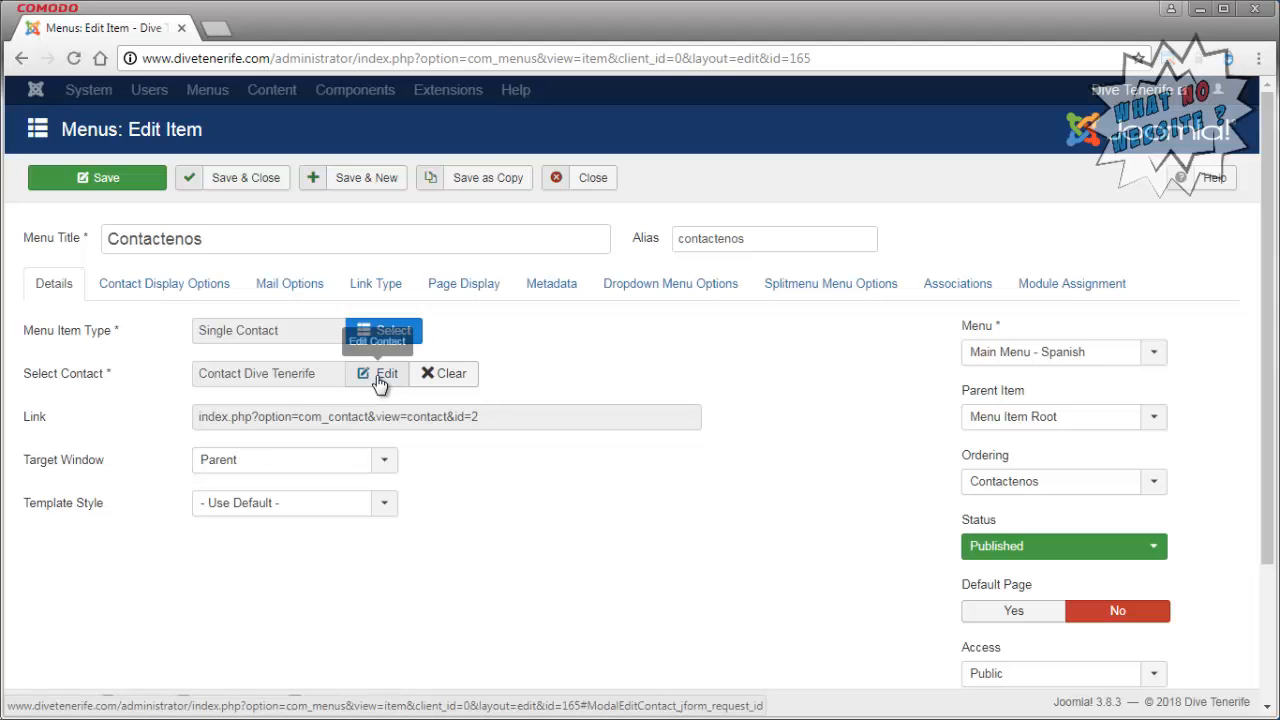
pyautogui.click(378, 378)
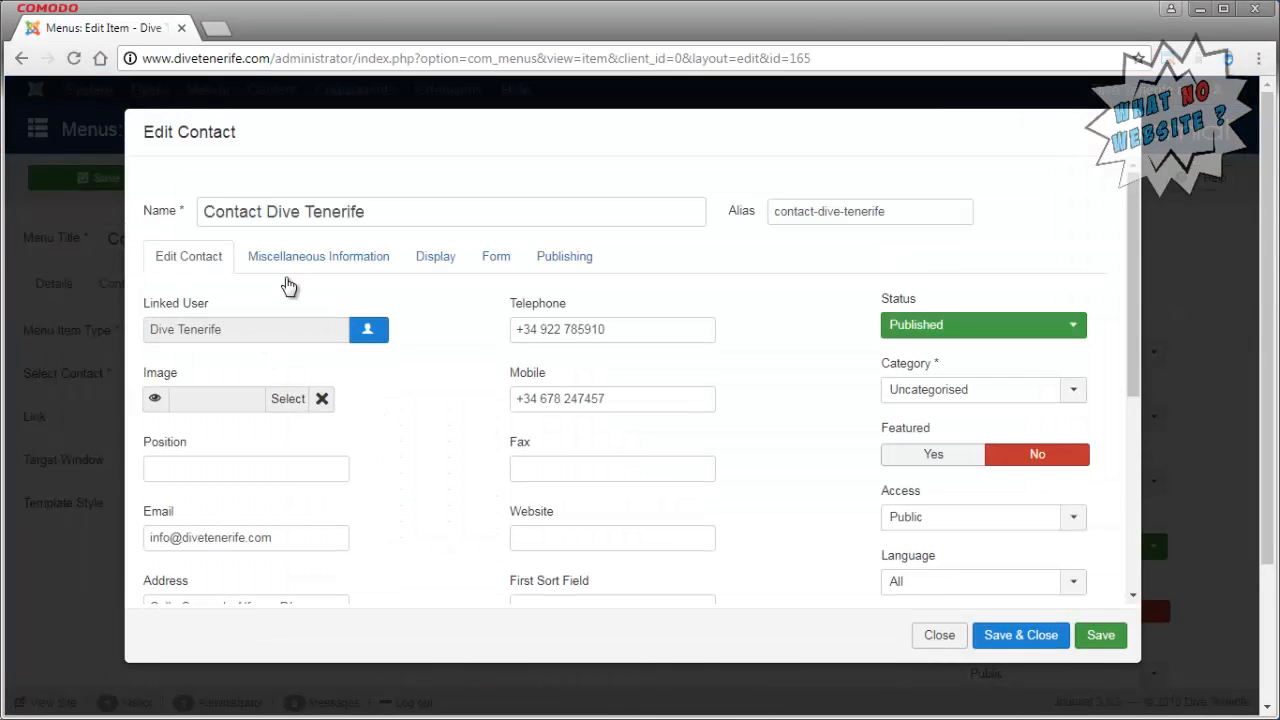
pyautogui.click(940, 636)
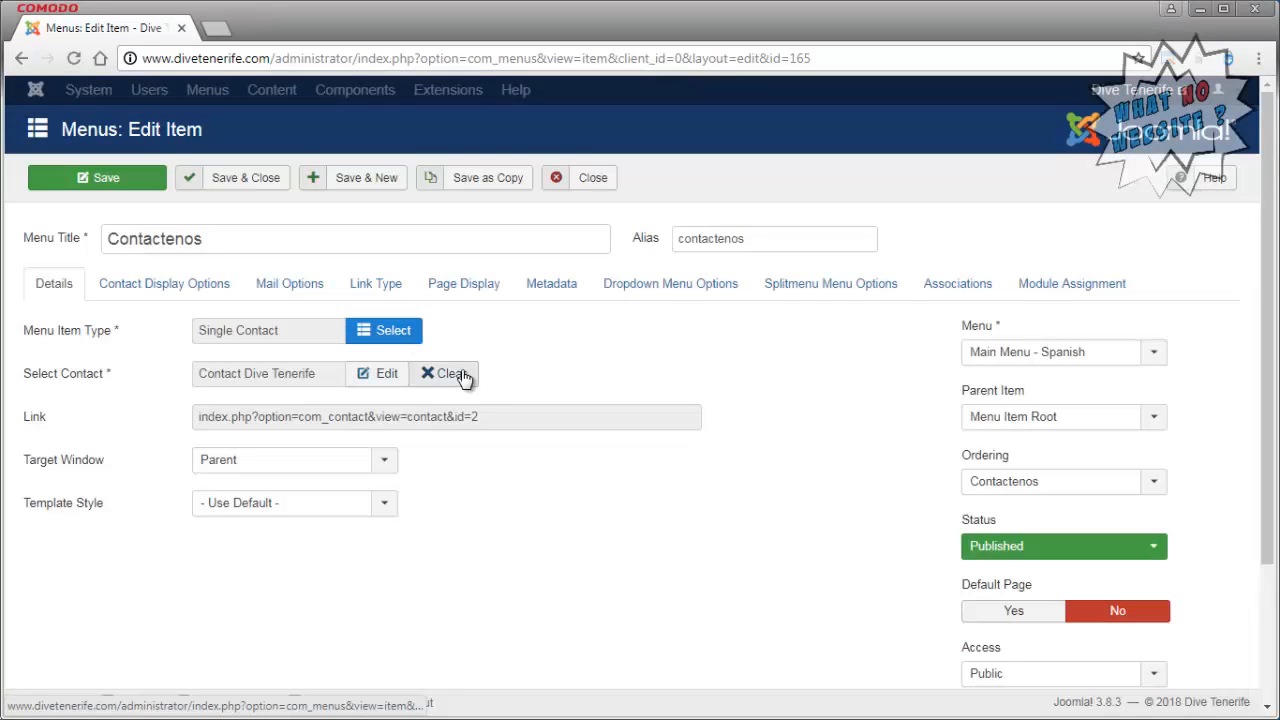
# Replace the menu item's selected contact with Contactenos, and save and close the item
pyautogui.click(452, 374)
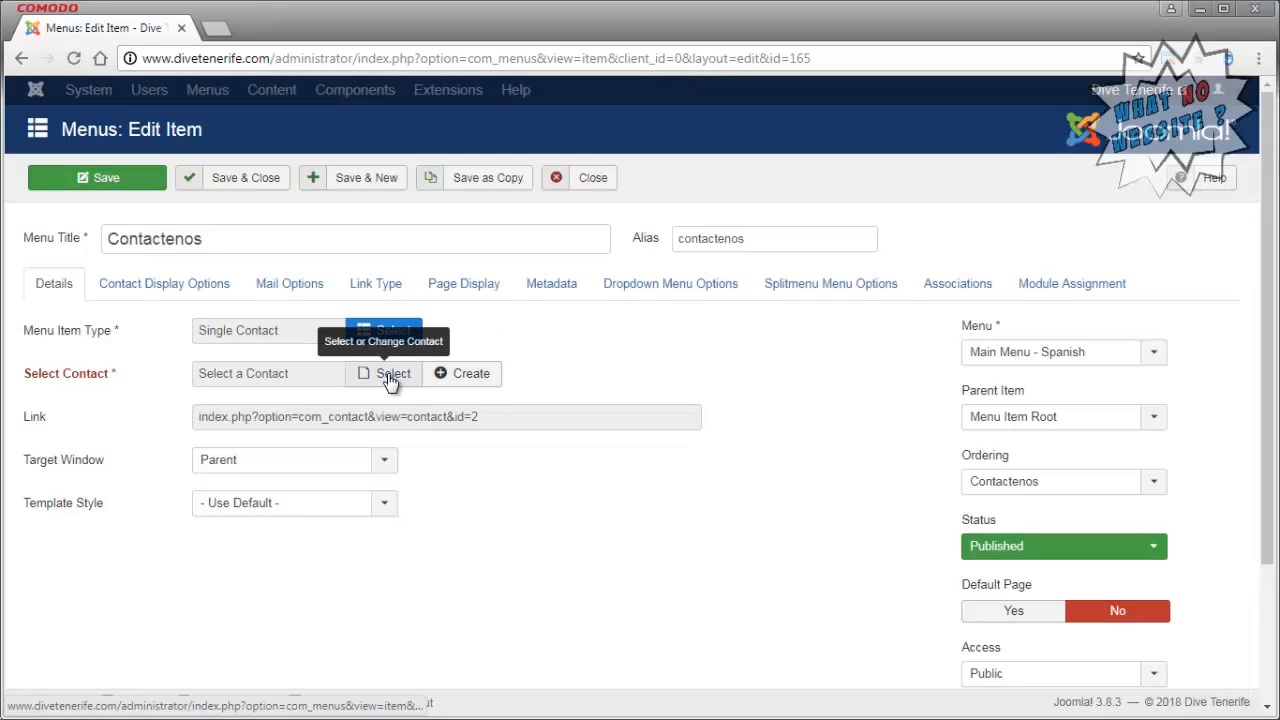
pyautogui.click(382, 374)
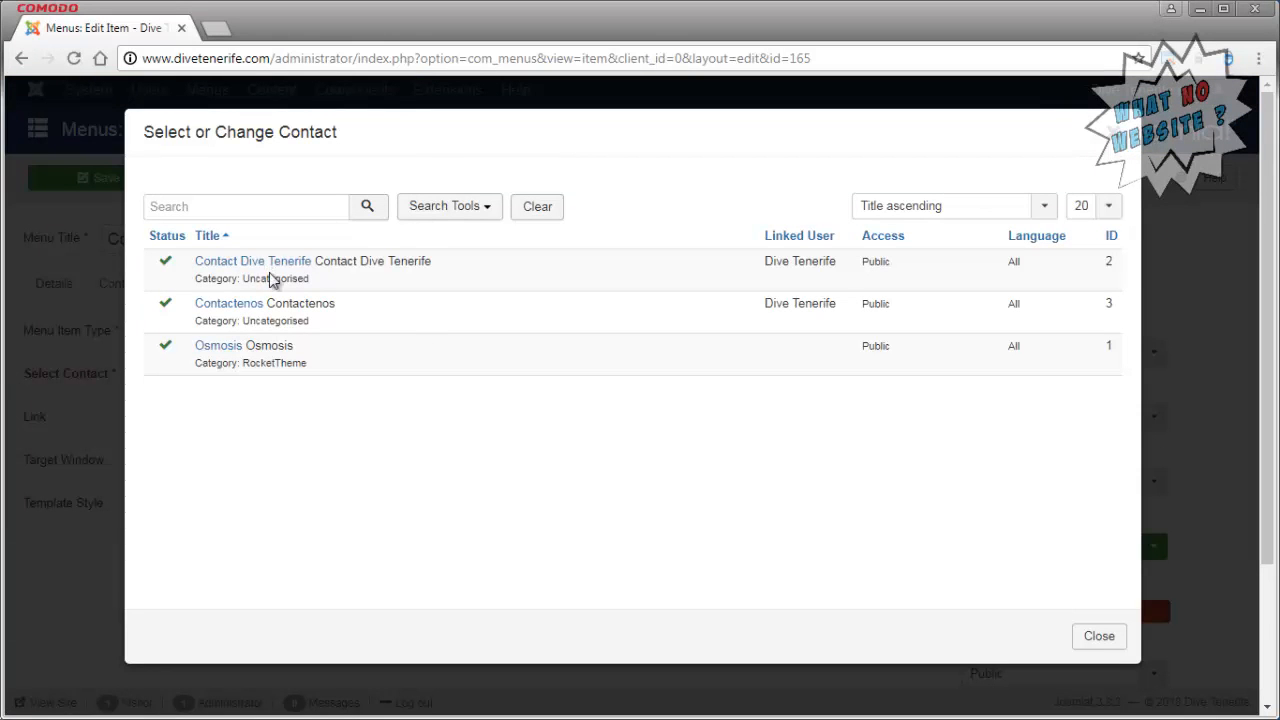
pyautogui.click(258, 306)
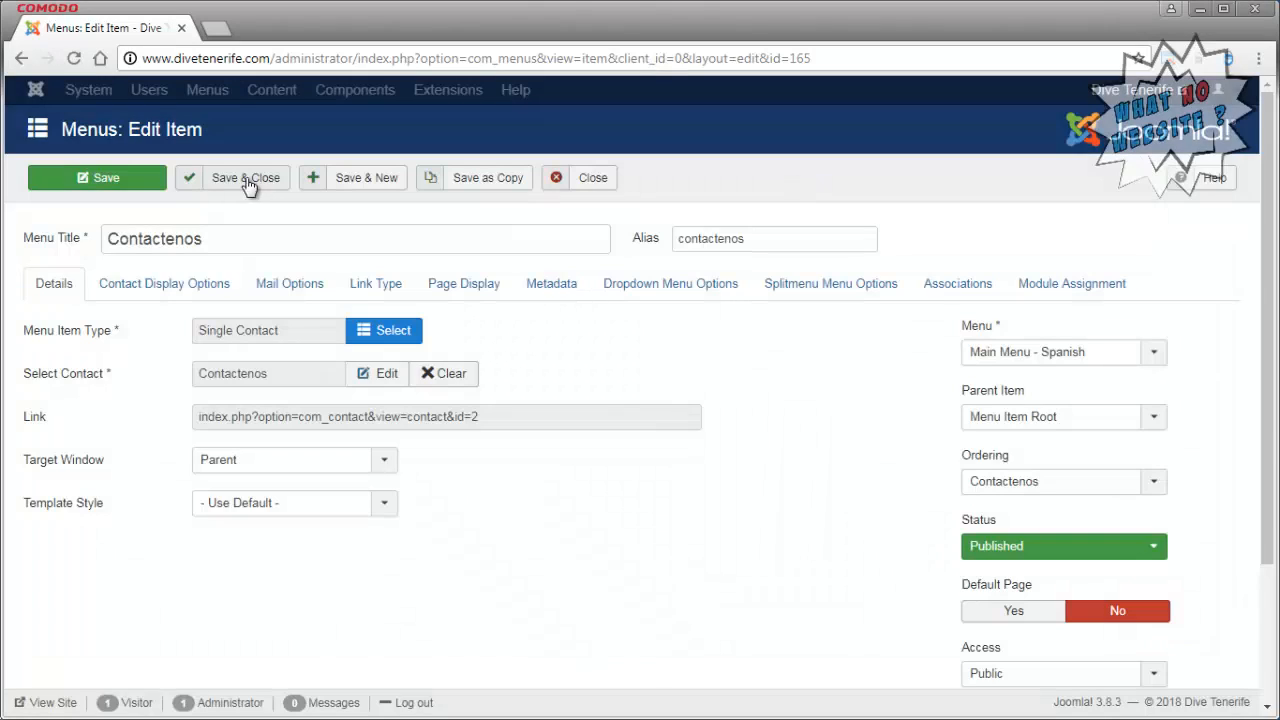
pyautogui.click(248, 185)
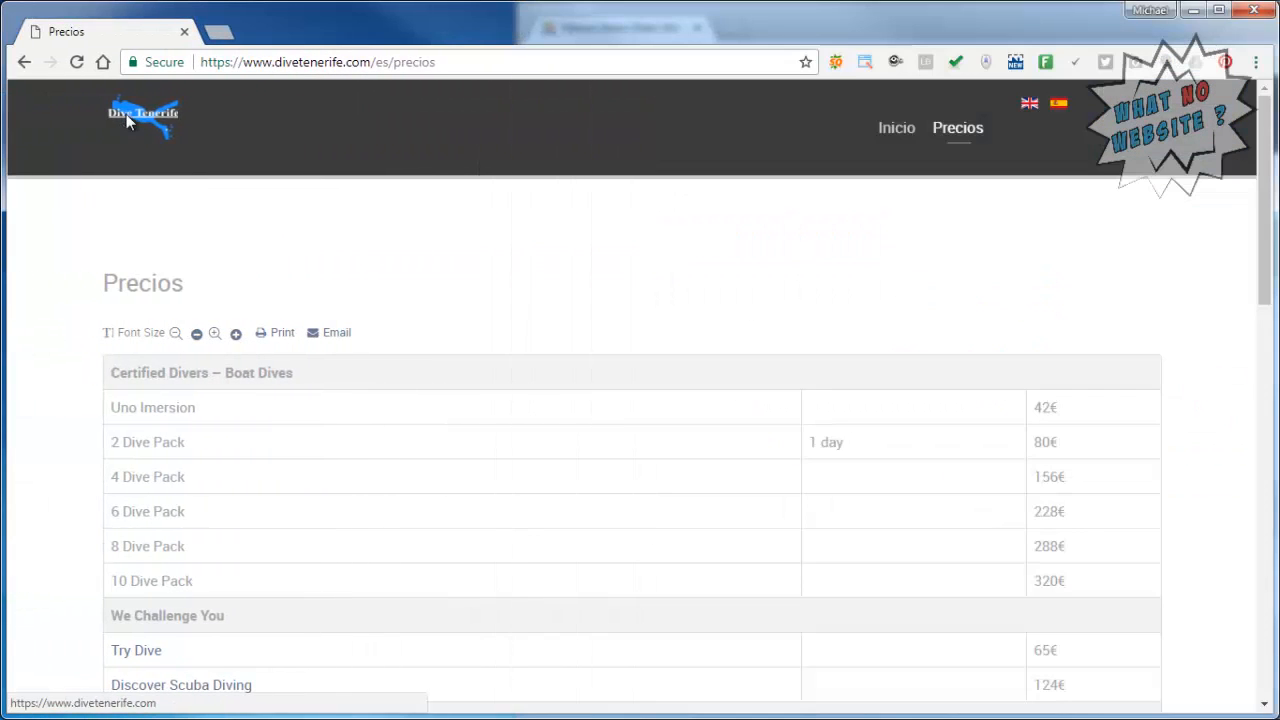
# Check the Contactenos page on the live Spanish site and return to the home page
pyautogui.click(126, 114)
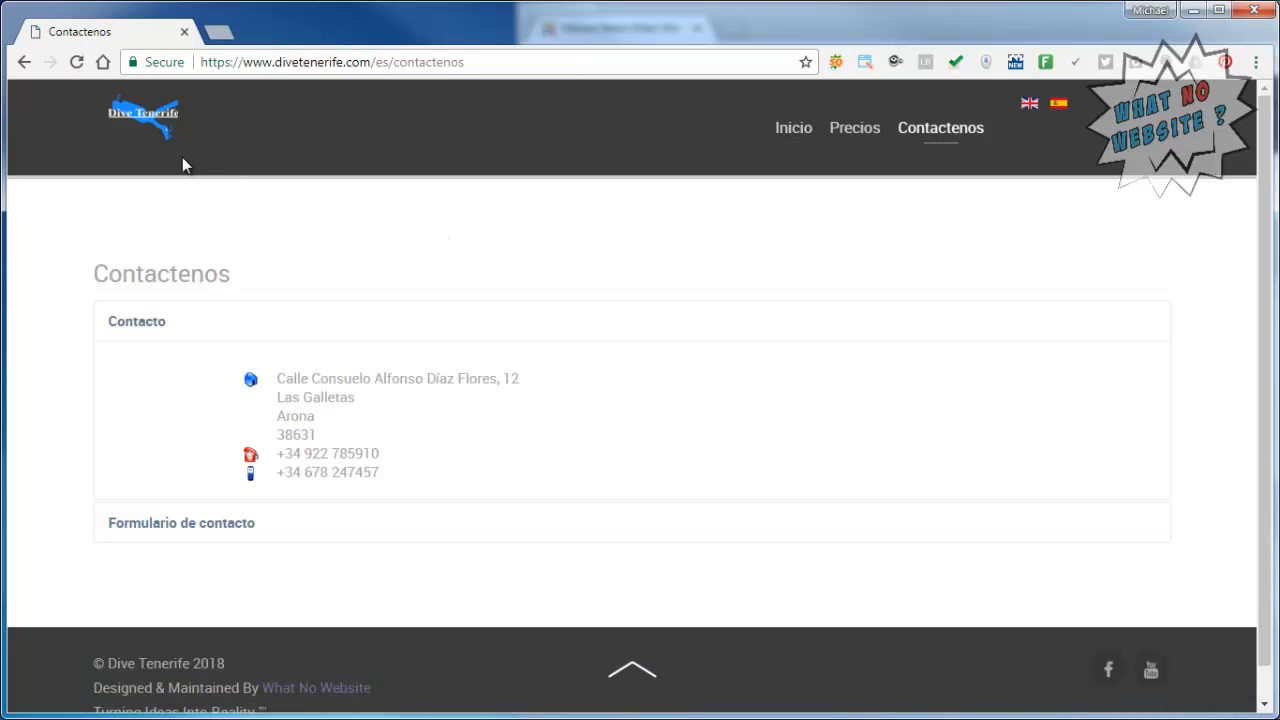
pyautogui.click(154, 110)
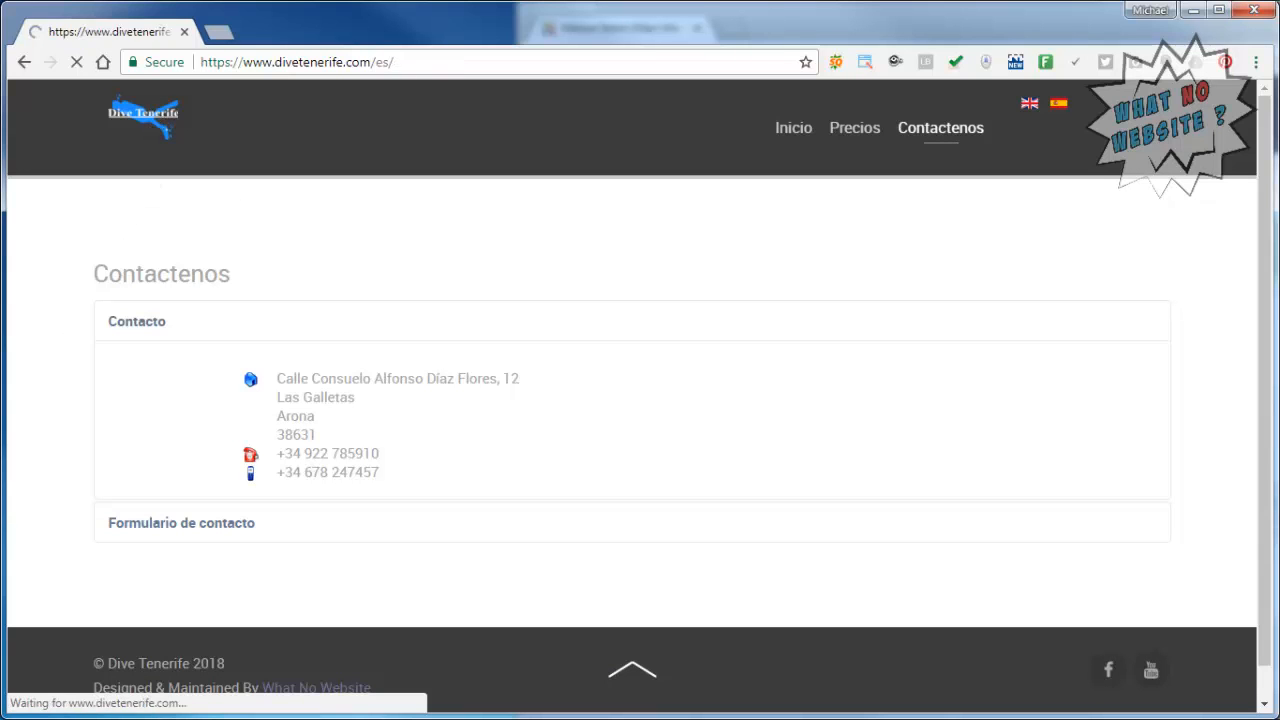